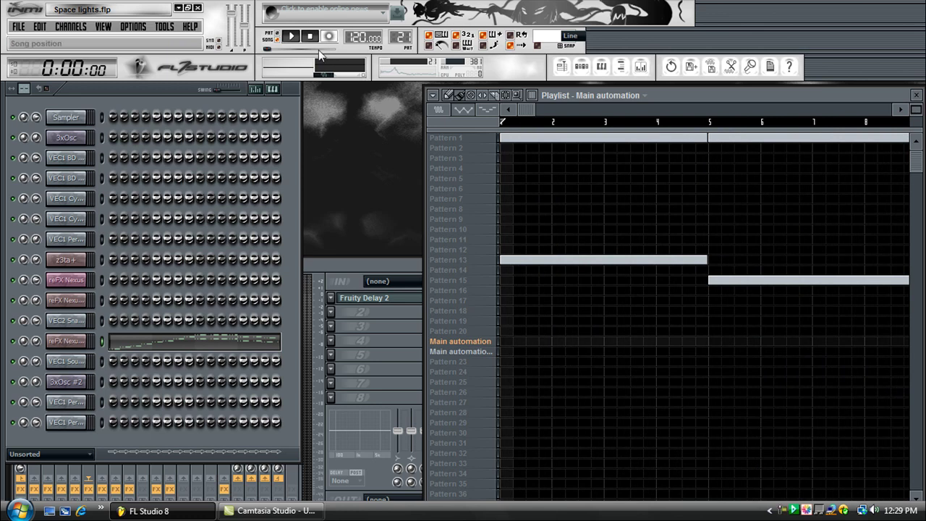
- Play the song and view Pattern 1's 3xOsc notes in the piano roll, dismissing the system notification
left_click(452, 137)
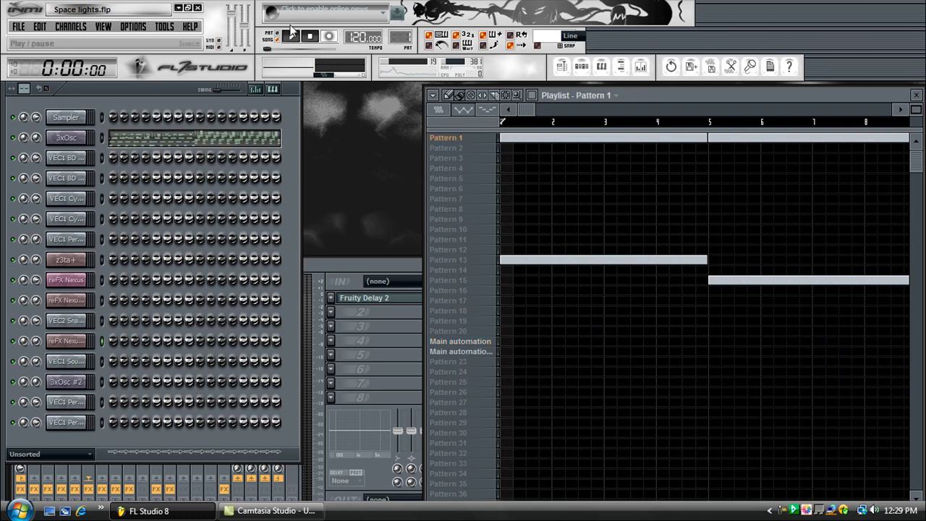
left_click(198, 138)
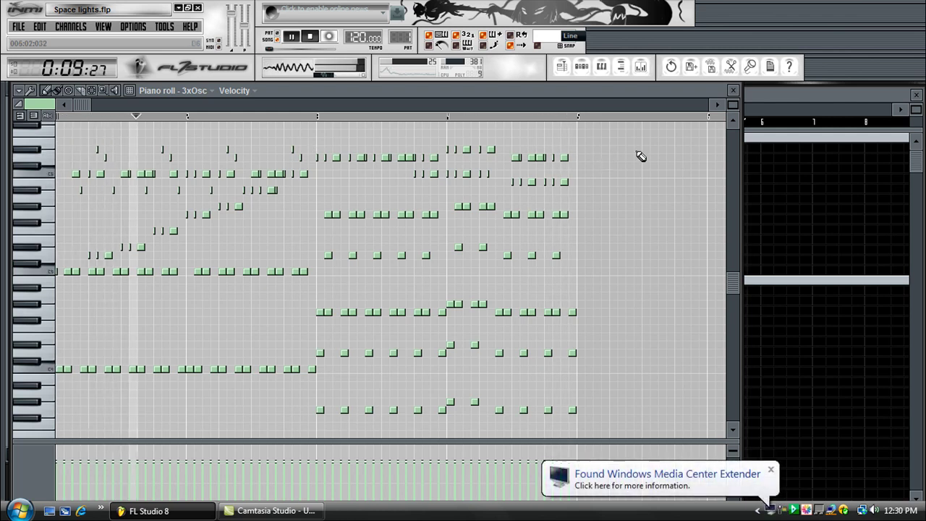
left_click(732, 91)
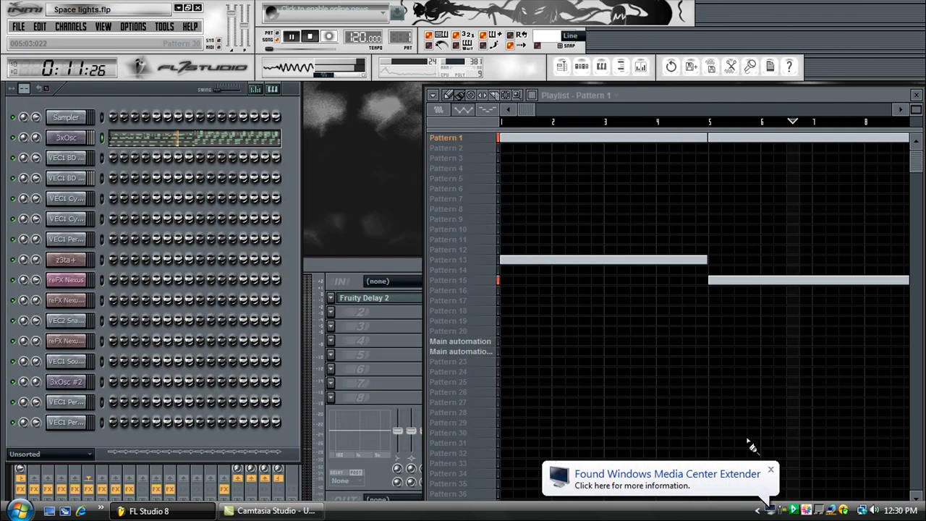
left_click(771, 470)
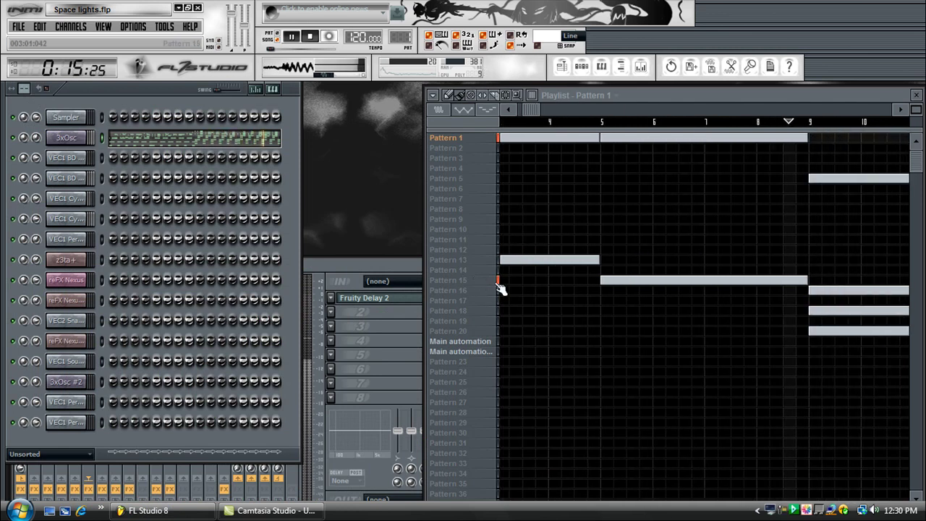
- View the z3ta+ notes of Pattern 16 in the piano roll, closing it when done
left_click(444, 291)
left_click(181, 262)
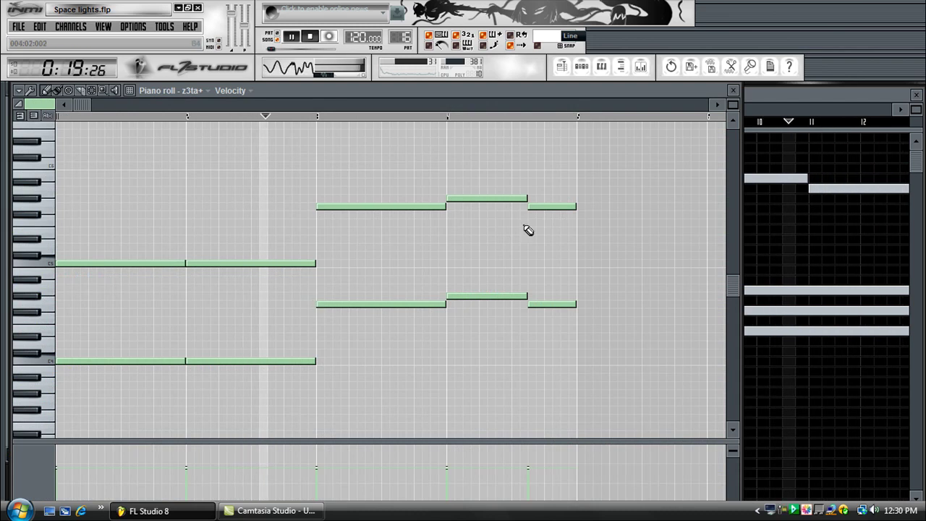
left_click(736, 93)
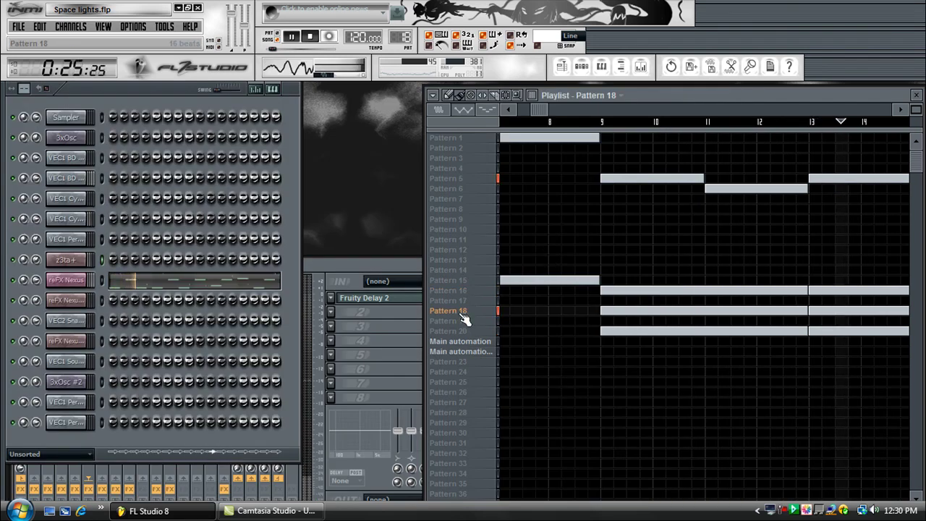
- View Pattern 18's reFX Nexus notes and the first Main automation pattern's reFX Nexus #3 notes in the piano roll
left_click(187, 281)
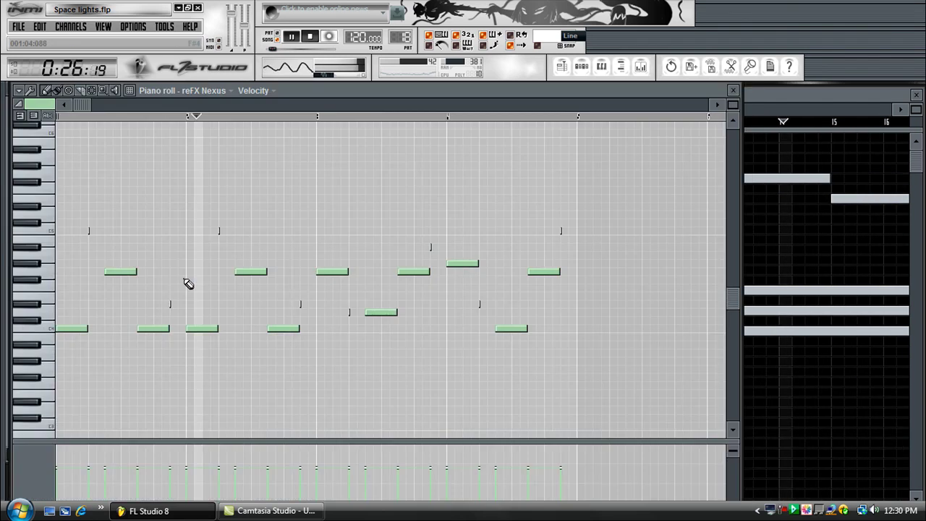
left_click(733, 91)
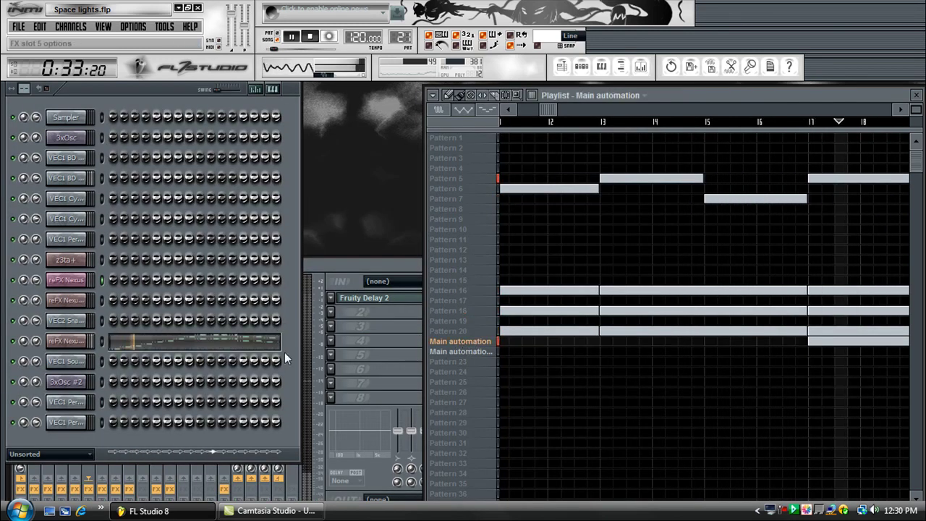
left_click(215, 341)
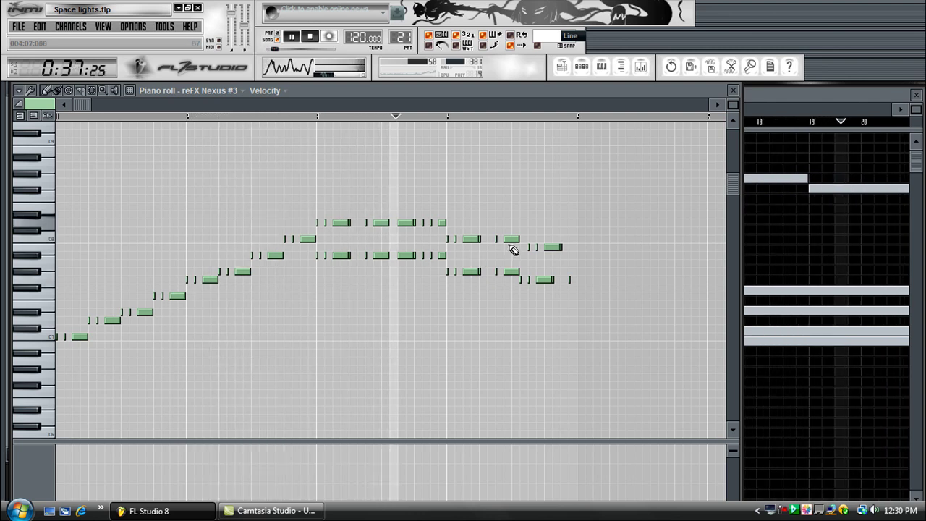
left_click(733, 90)
- Show Pattern 20's channels, view Pattern 23's VEC1 Sounds notes in the piano roll, and return to the playlist
left_click(467, 333)
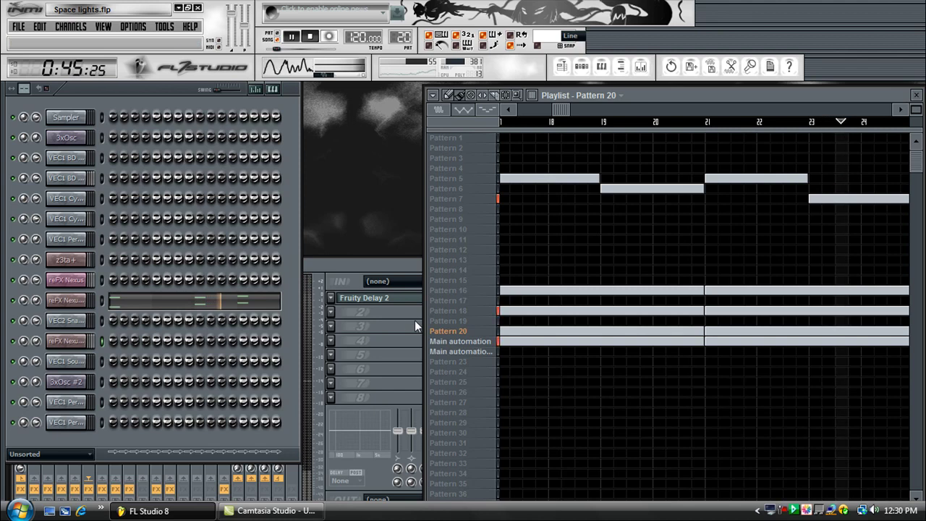
left_click(469, 370)
left_click(345, 367)
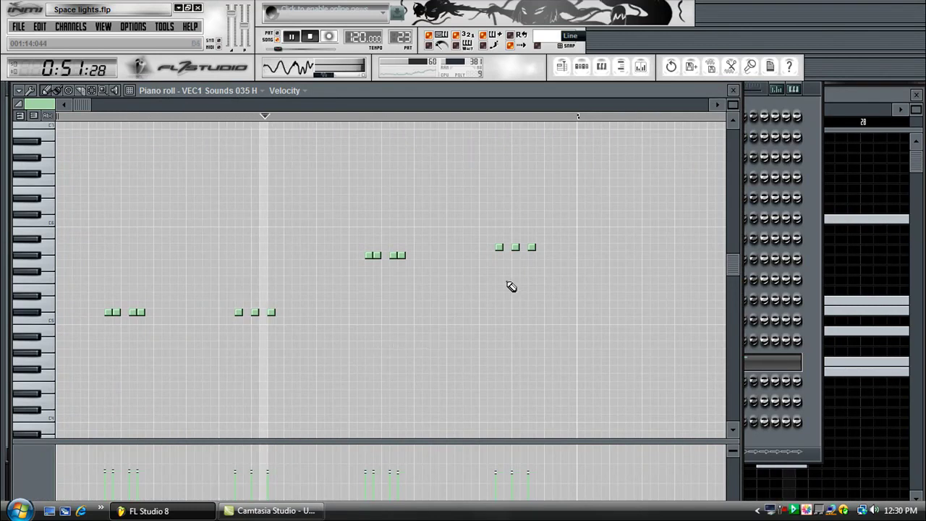
left_click(733, 90)
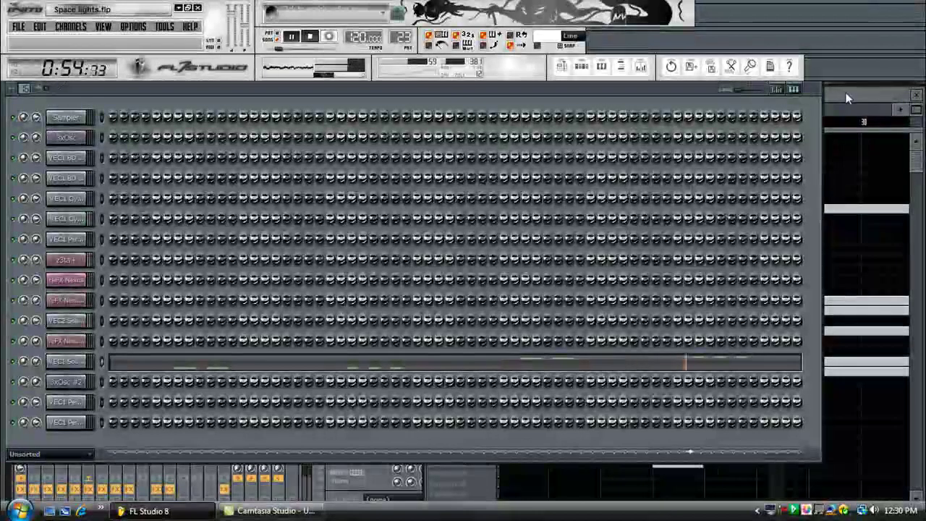
left_click(847, 97)
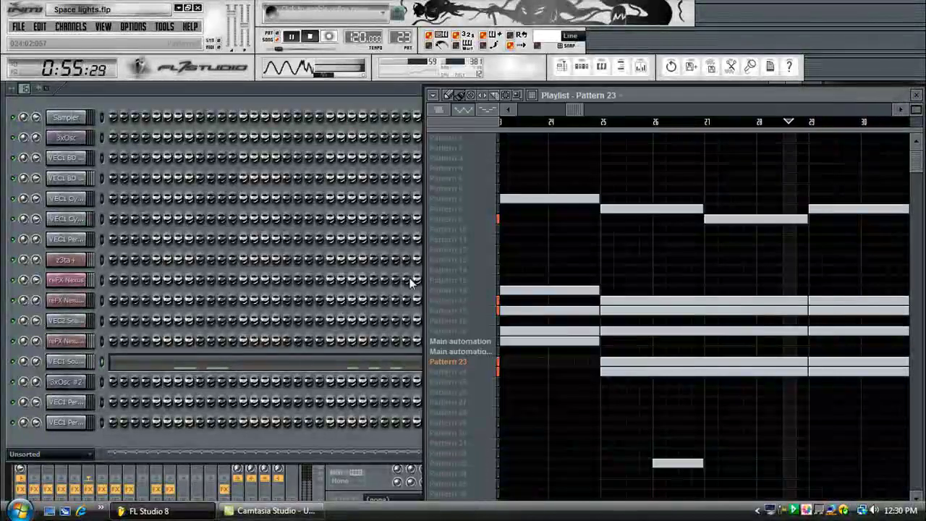
- View the reFX Nexus #3 notes of Pattern 24 in the piano roll, closing it when done
left_click(451, 371)
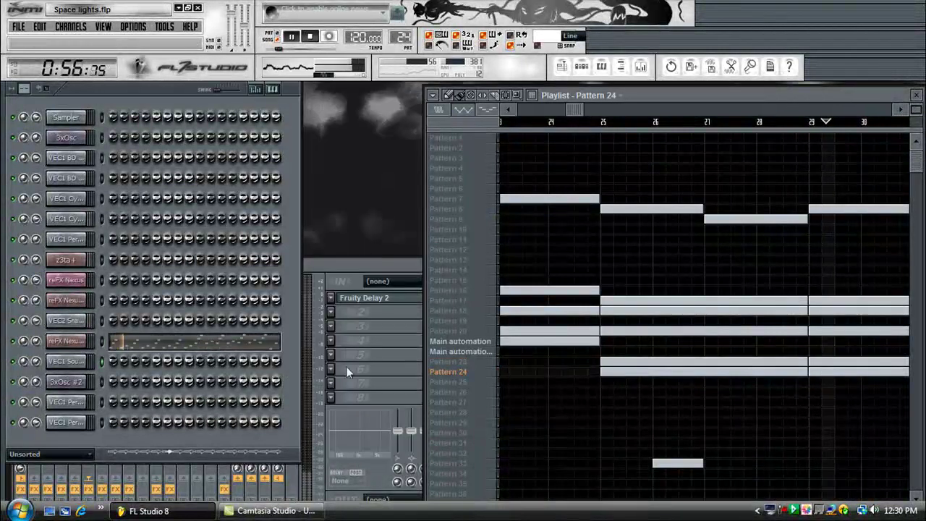
left_click(217, 347)
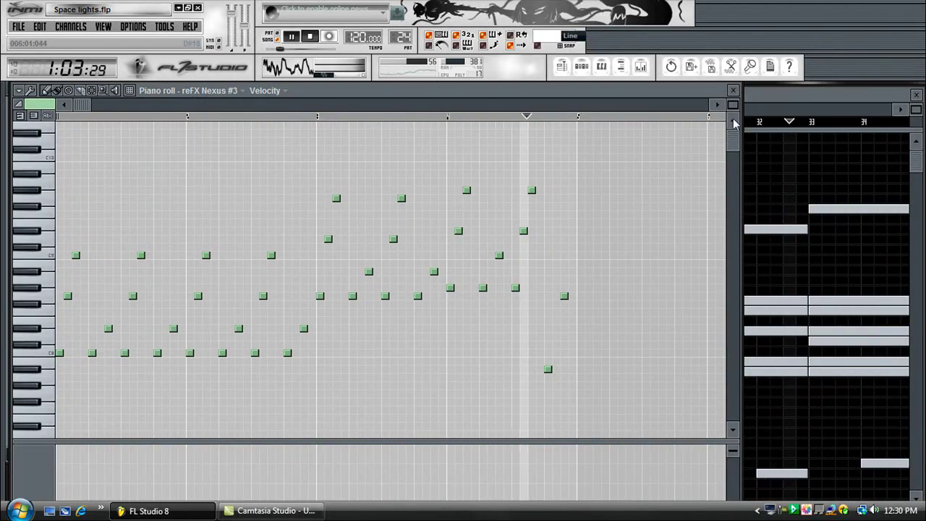
left_click(733, 92)
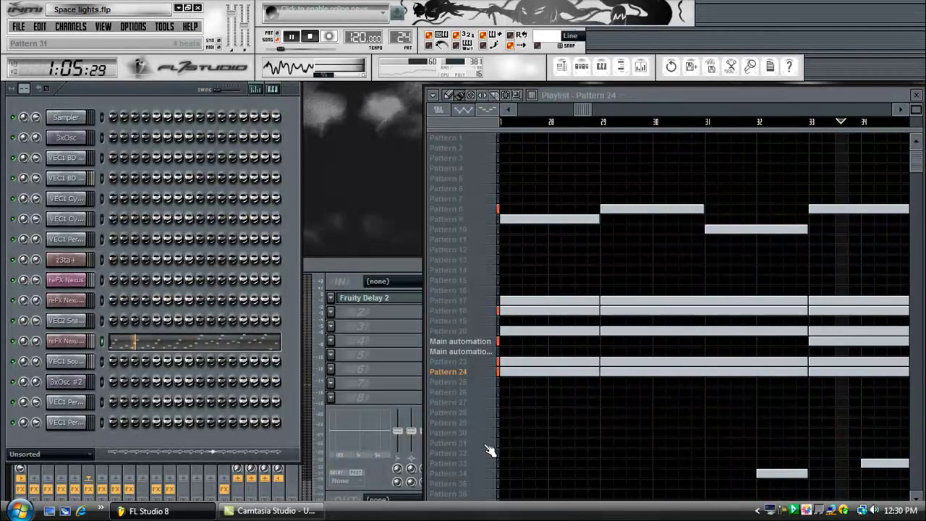
- Show the step sequences of Patterns 33, 8 and 11 one after another
left_click(467, 464)
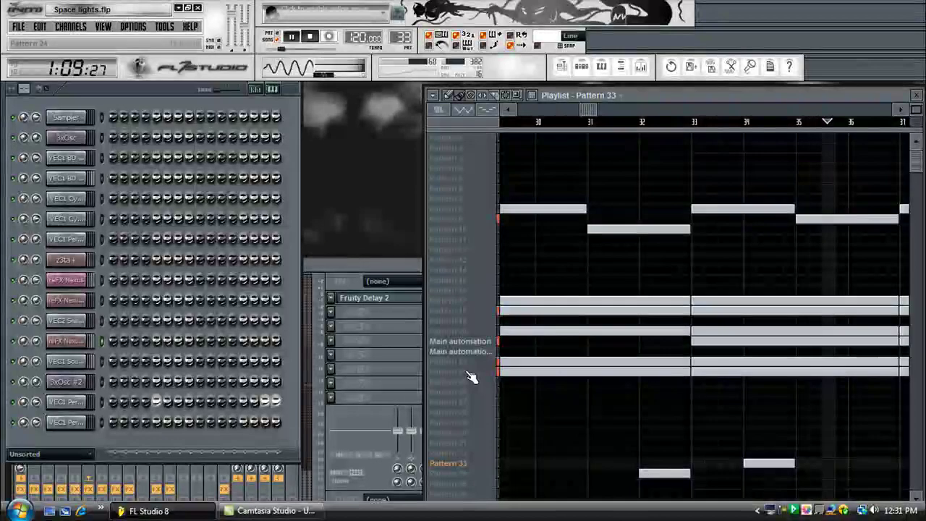
left_click(463, 220)
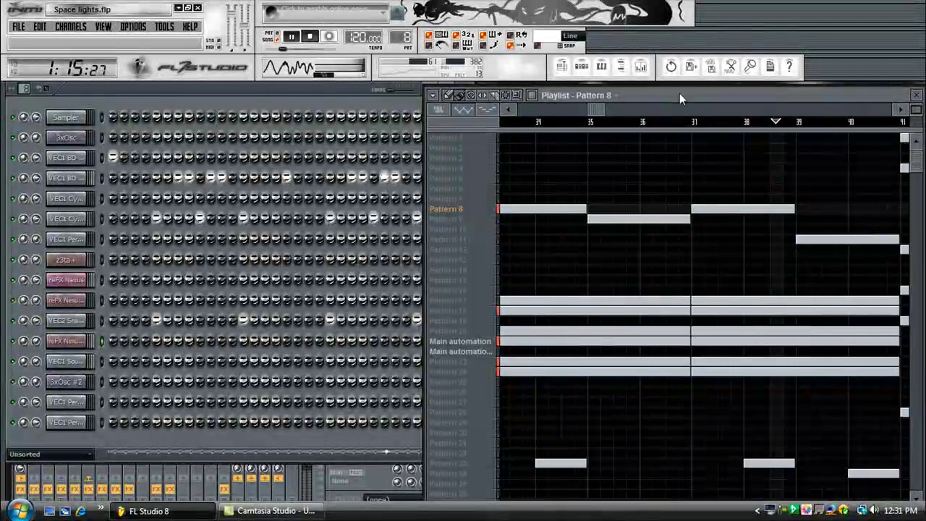
left_click(446, 242)
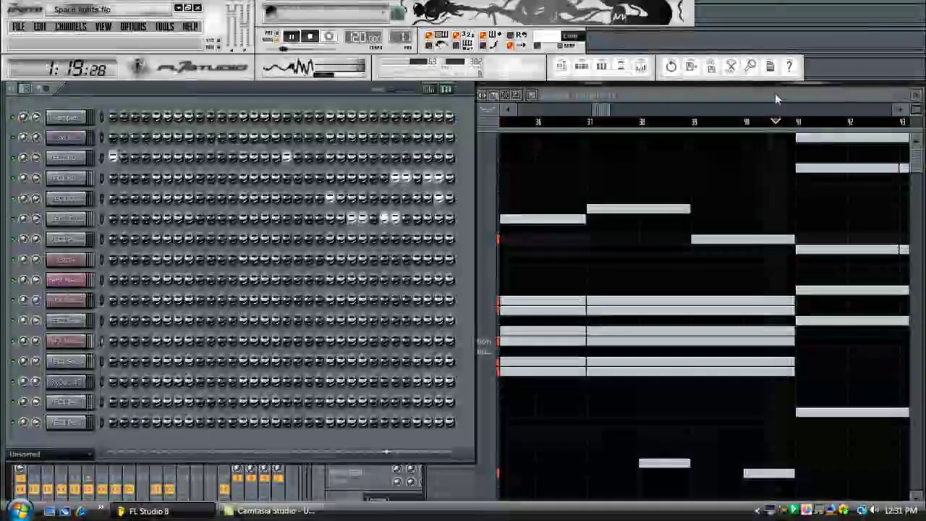
- View the 3xOsc #2 notes of Pattern 28 in the piano roll, closing it when done
left_click(461, 415)
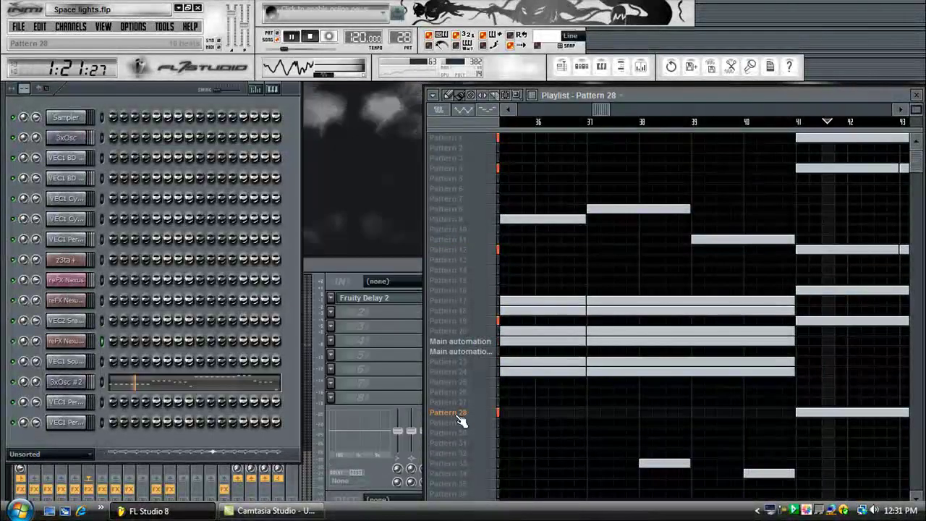
left_click(201, 385)
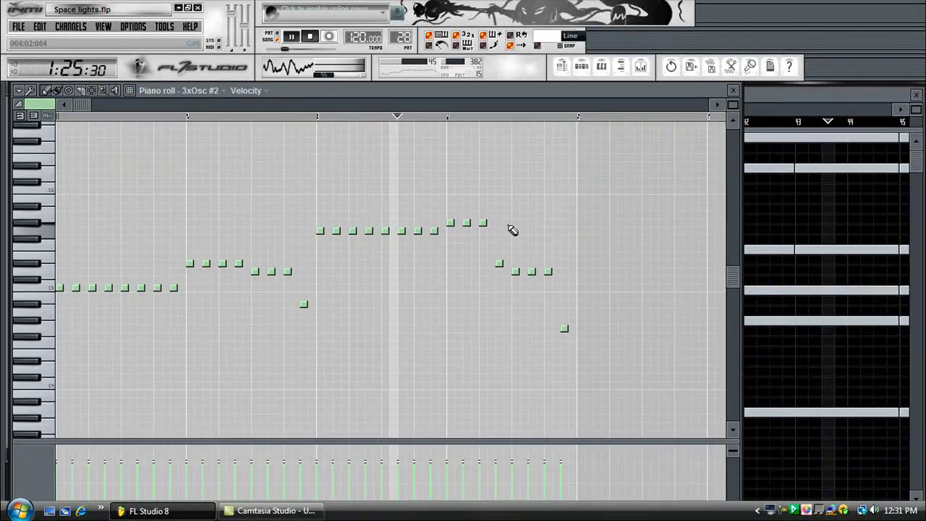
left_click(735, 92)
- Show the channel contents of Patterns 19, 16, 12 and 4, and bring the mixer into view
left_click(444, 322)
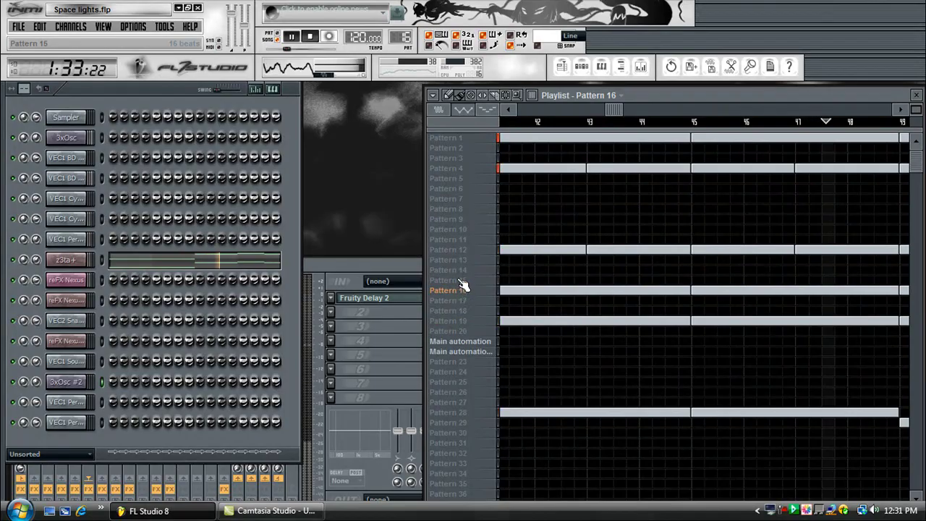
left_click(468, 251)
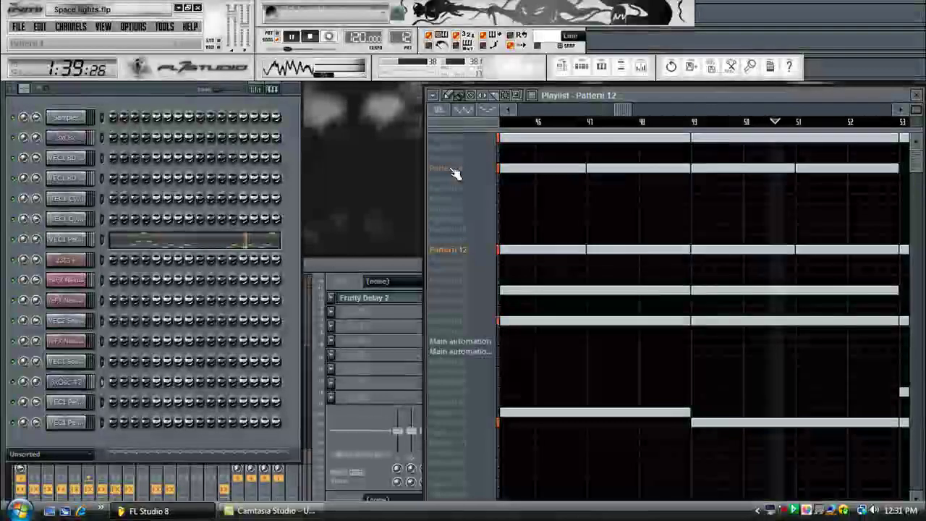
left_click(450, 168)
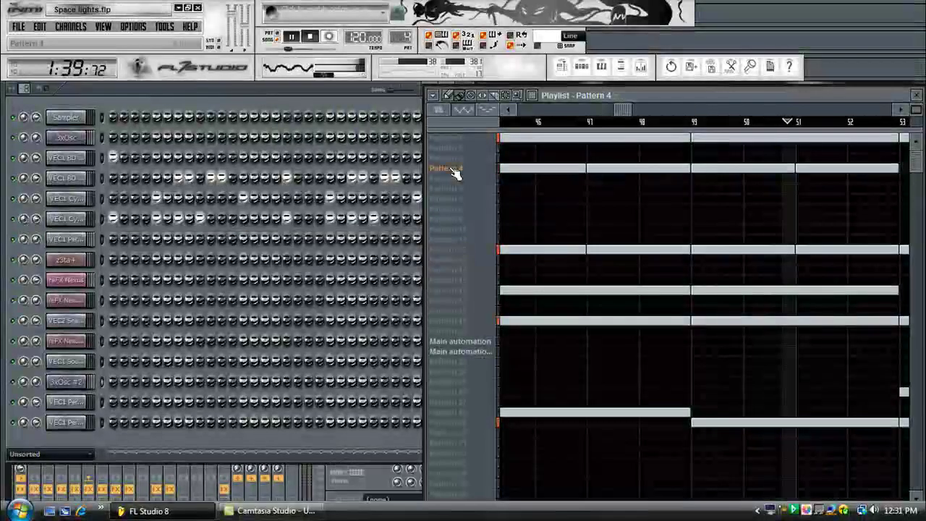
left_click(7, 492)
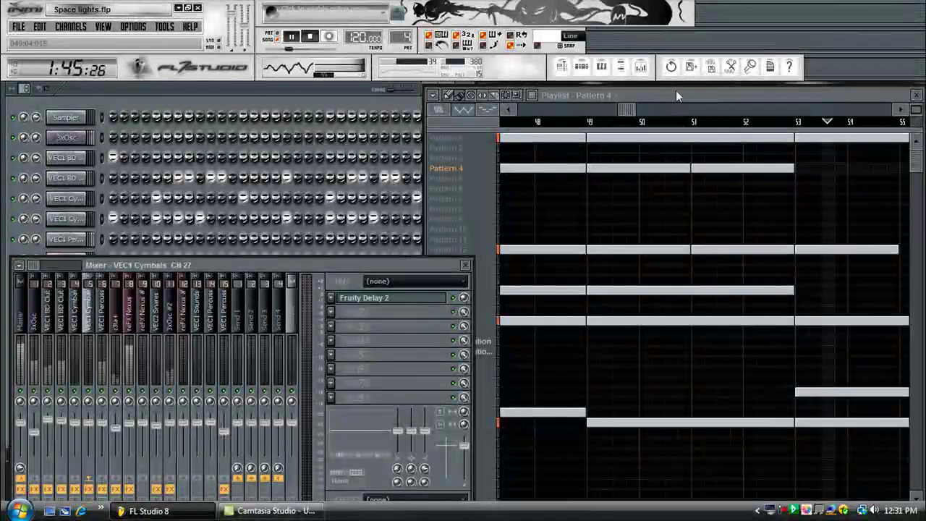
left_click(676, 88)
- Examine Pattern 26's full step sequence in the channel rack and return to the playlist
left_click(449, 393)
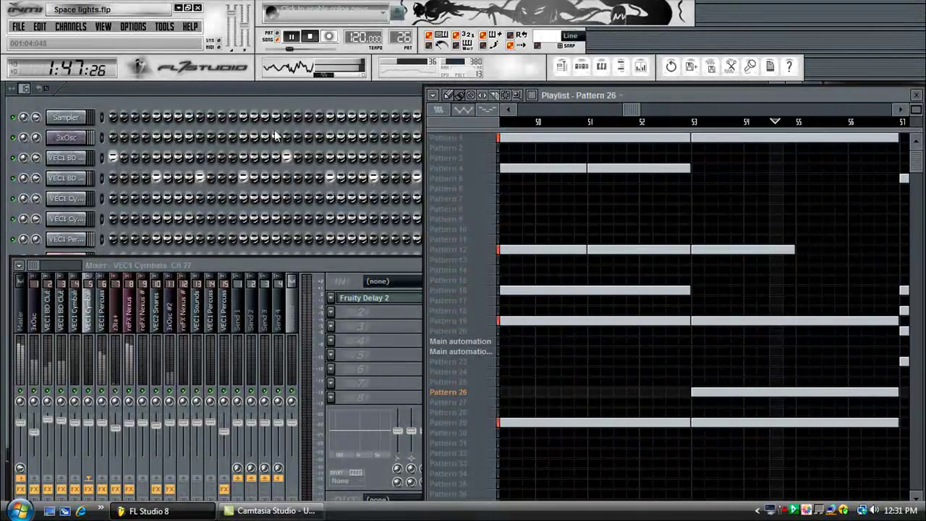
left_click(306, 84)
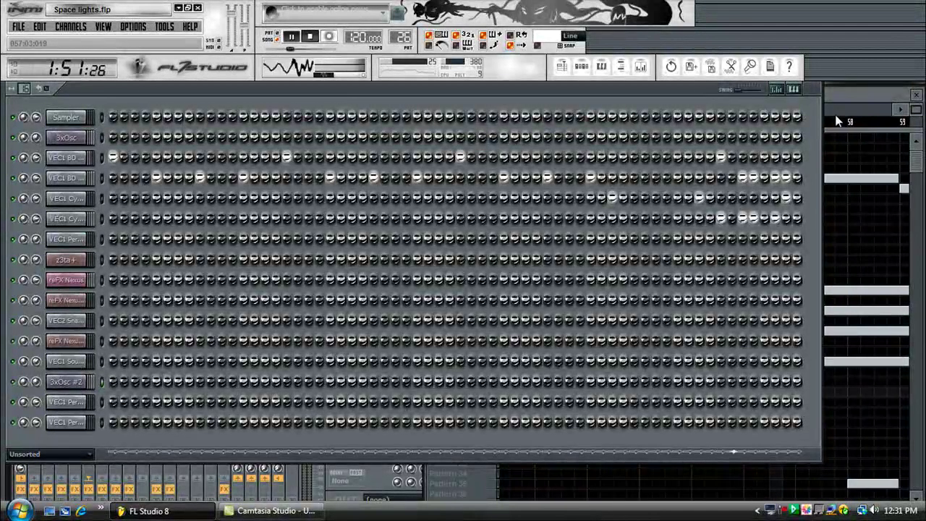
left_click(856, 98)
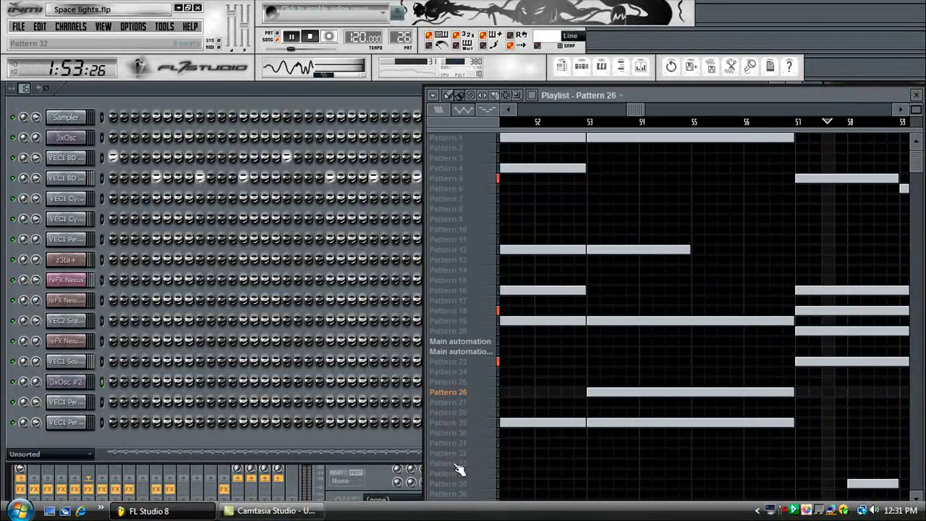
- Show the channel contents of Patterns 35, 23, 20 and 18 and the first Main automation pattern
left_click(449, 487)
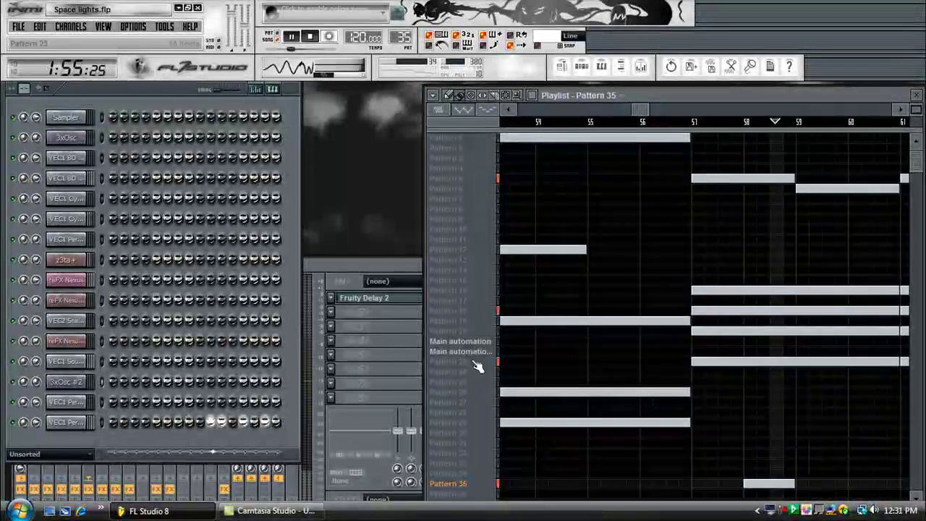
left_click(449, 362)
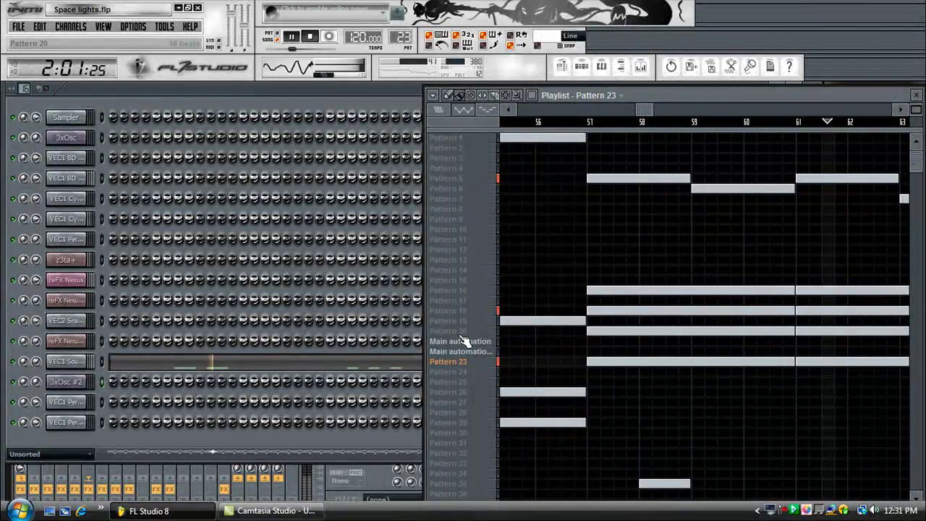
left_click(461, 335)
left_click(469, 312)
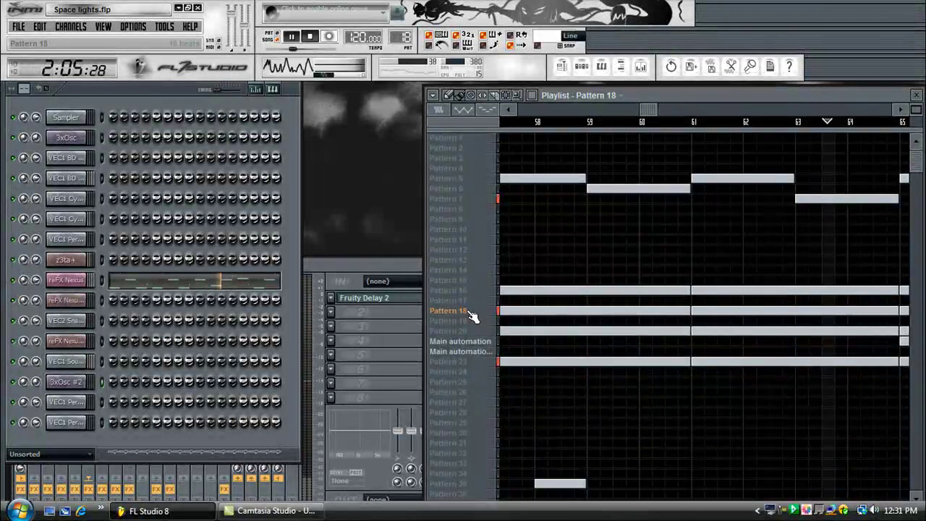
left_click(471, 343)
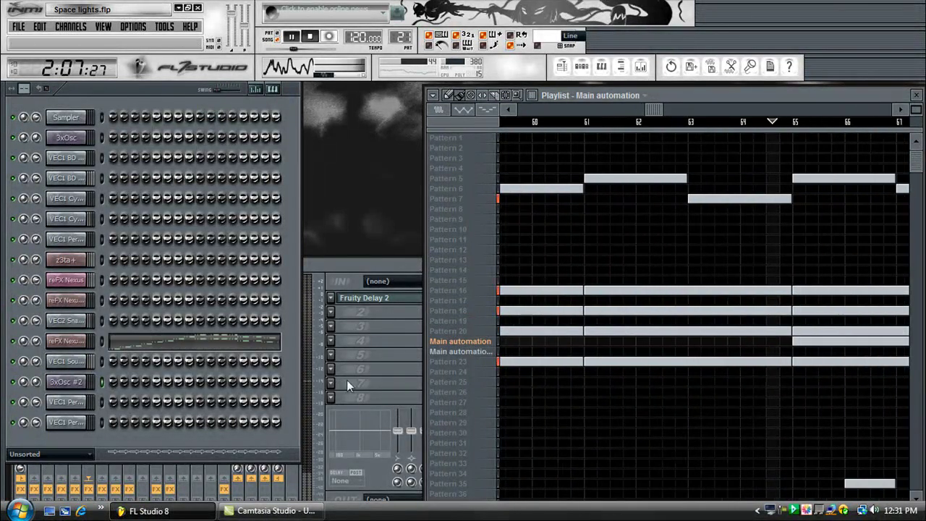
- Display the step velocities of Pattern 35's last VEC1 percussion channel in the graph editor
left_click(456, 483)
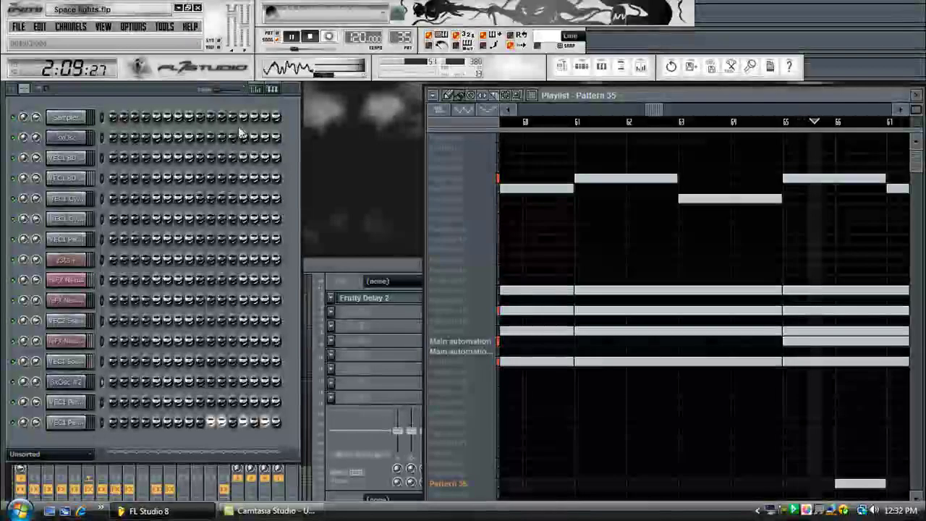
left_click(256, 89)
left_click(102, 426)
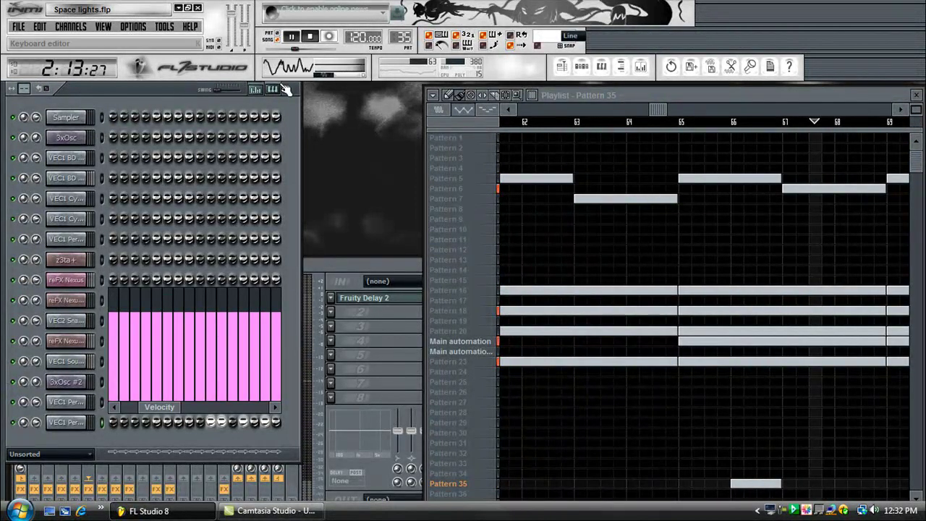
left_click(113, 407)
left_click(145, 411)
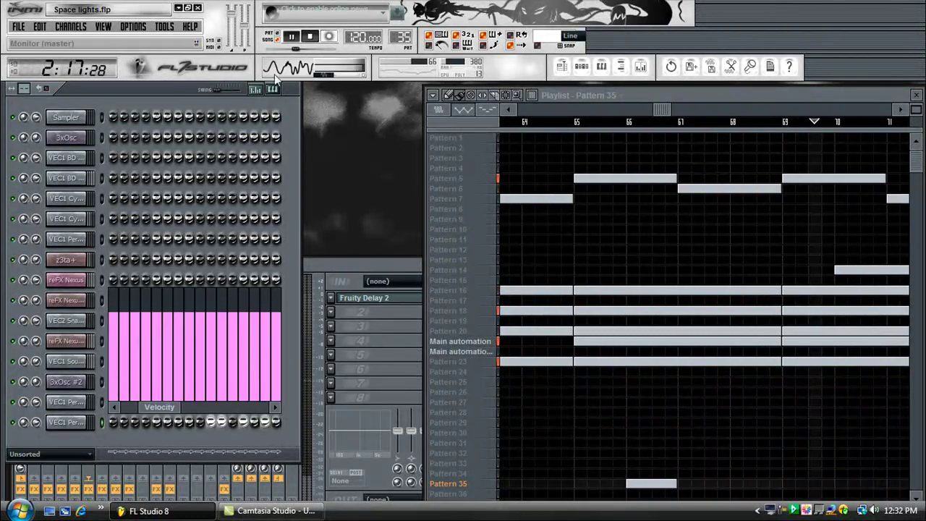
- Hide the step velocity graph and display Pattern 3's 3xOsc notes in the piano roll before returning to the channel rack
left_click(259, 92)
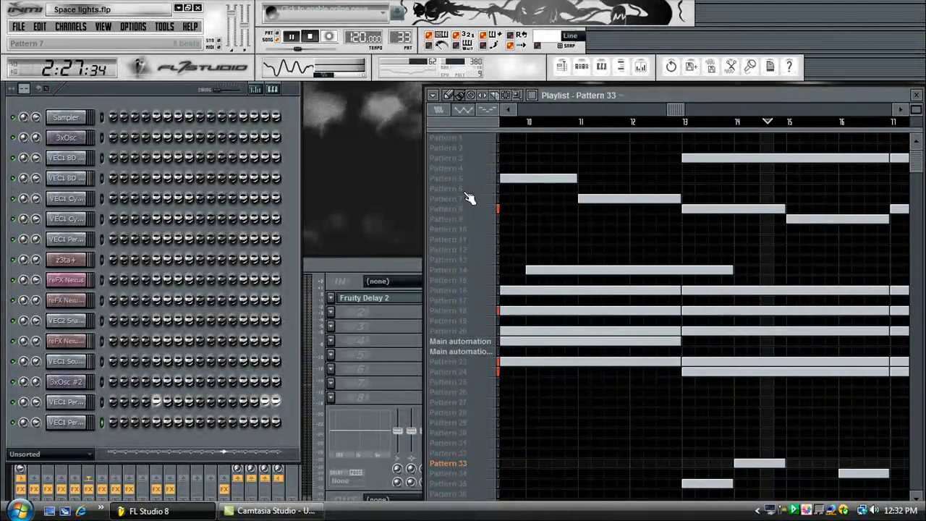
left_click(462, 158)
left_click(239, 139)
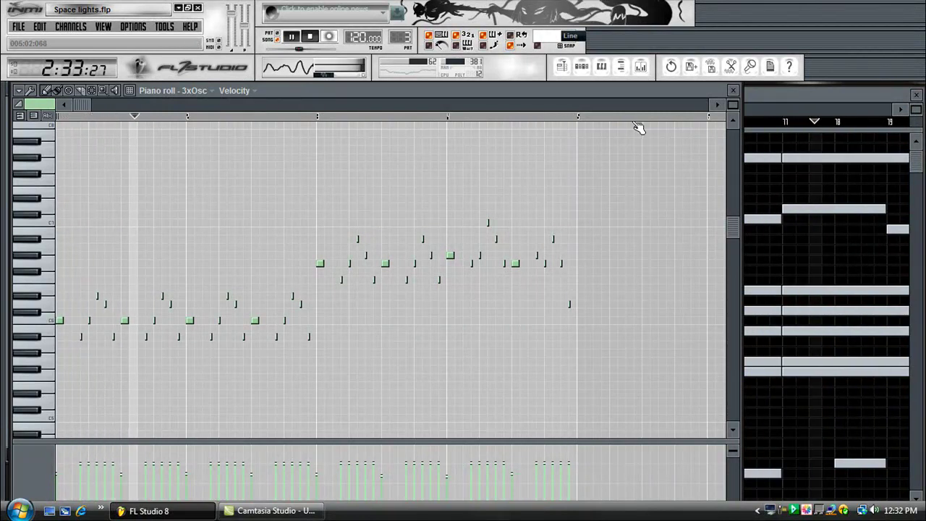
left_click(733, 90)
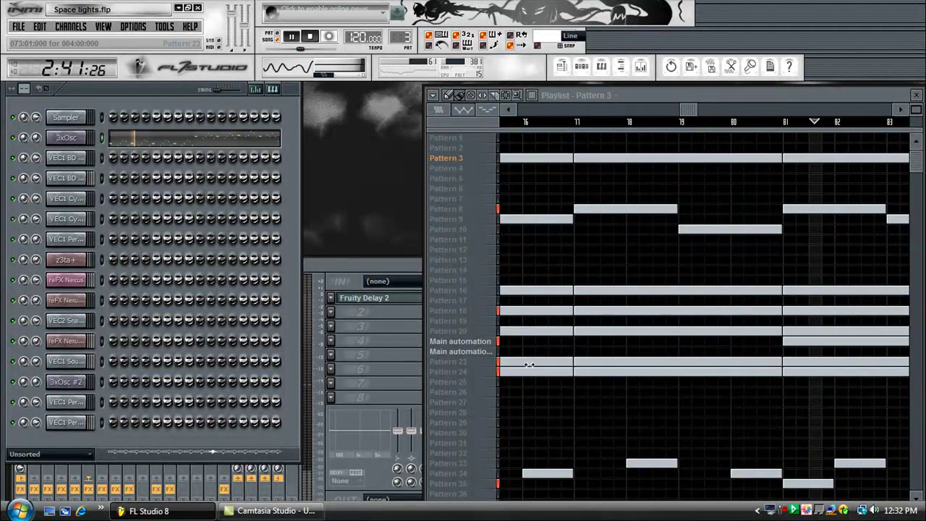
- Show the channel contents of Pattern 35, the first Main automation pattern, and Patterns 33, 34, 10 and 12
left_click(474, 483)
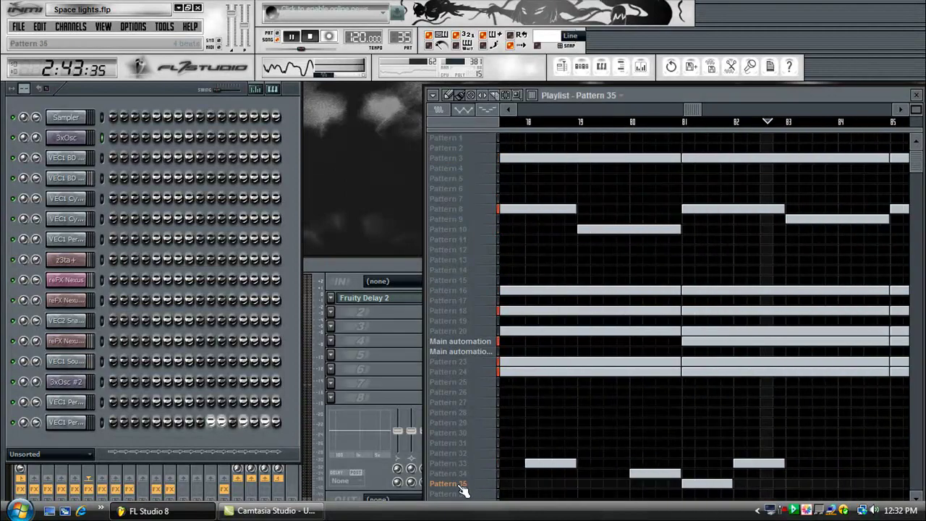
left_click(466, 343)
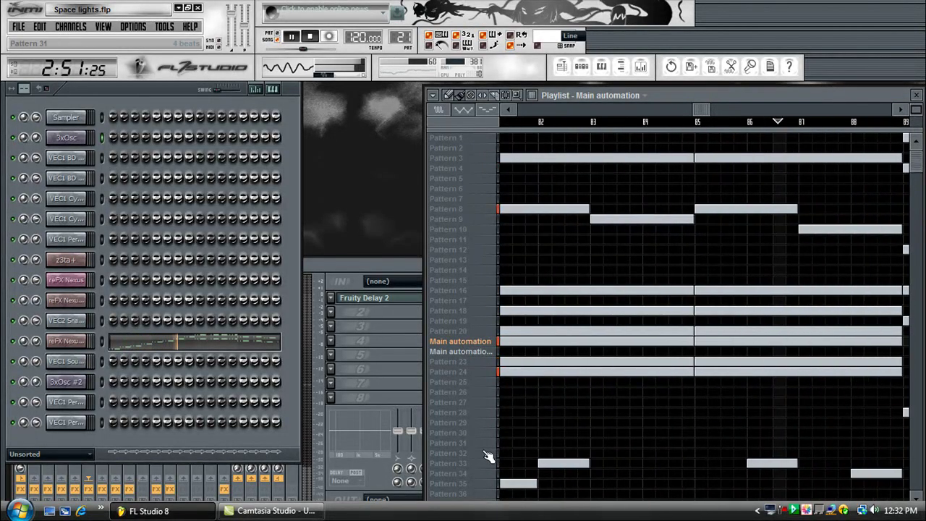
left_click(466, 467)
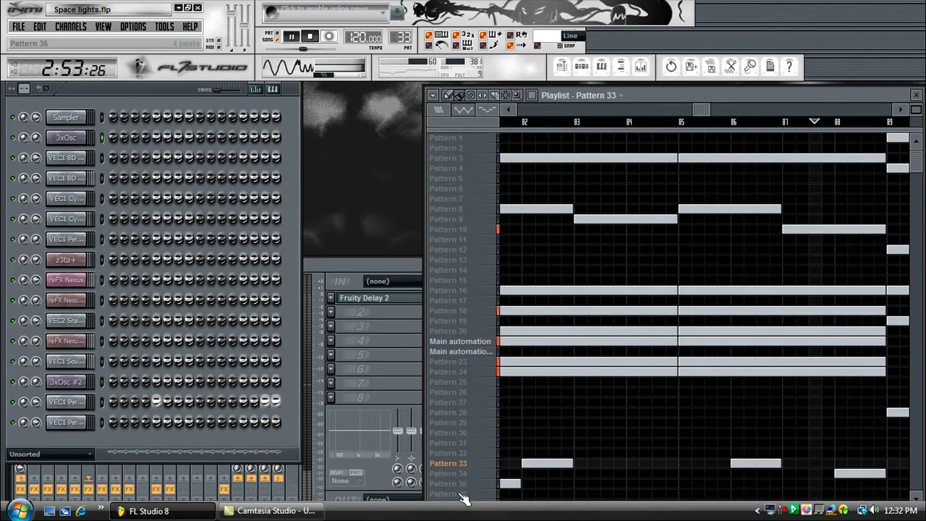
left_click(466, 474)
left_click(459, 231)
left_click(464, 251)
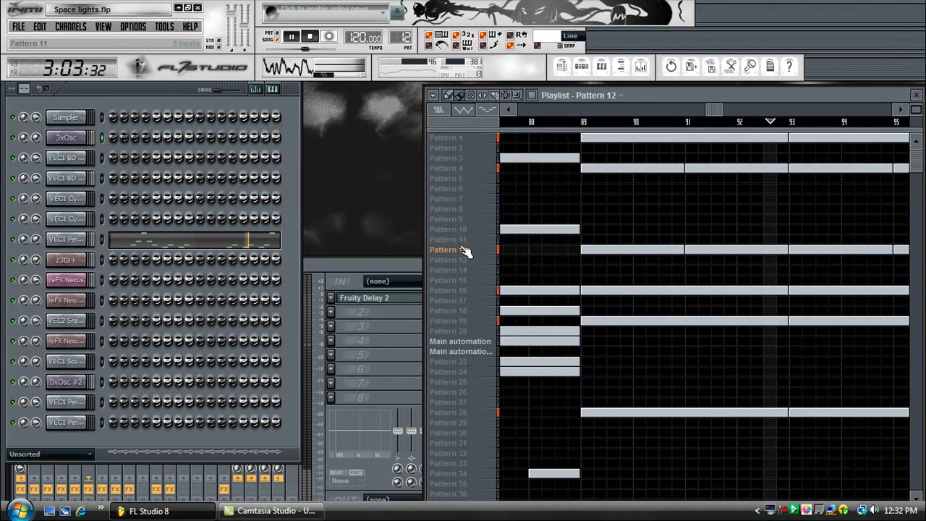
- Display Pattern 28's 3xOsc #2 notes in the piano roll and close it again
left_click(465, 415)
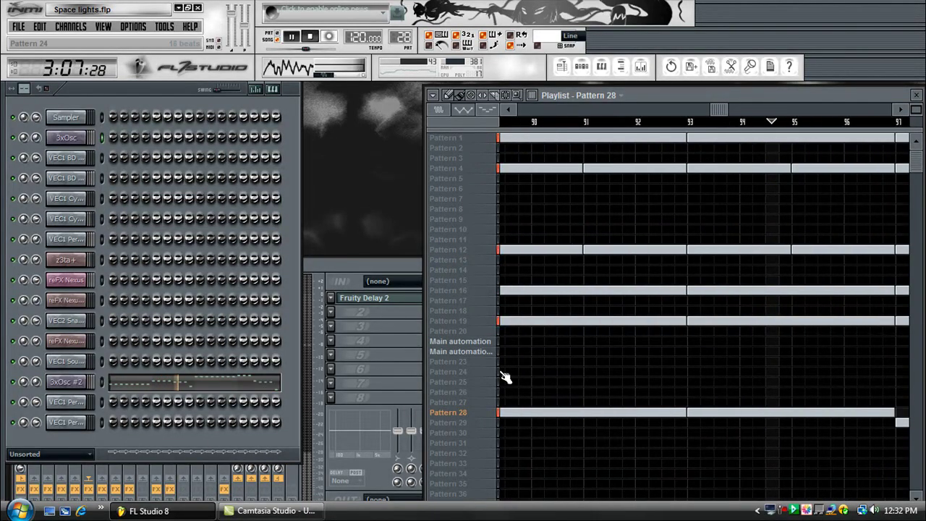
left_click(253, 383)
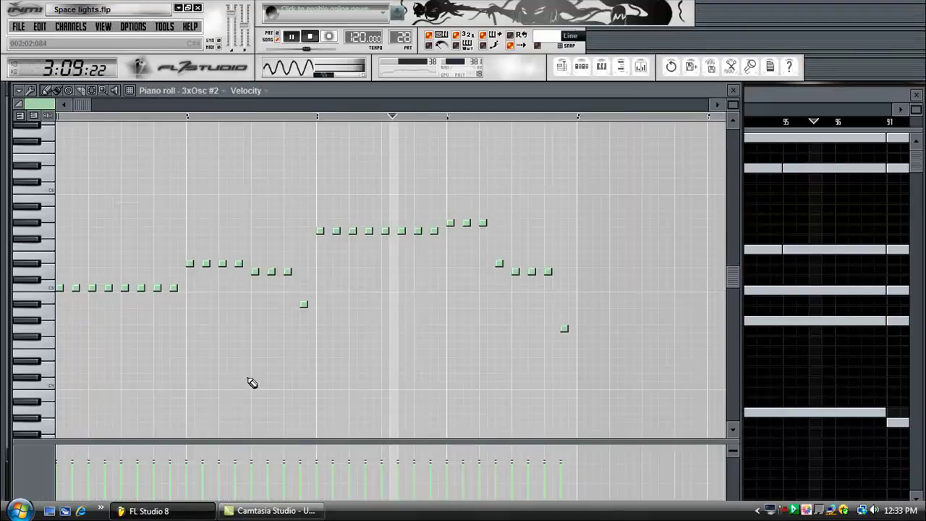
left_click(726, 90)
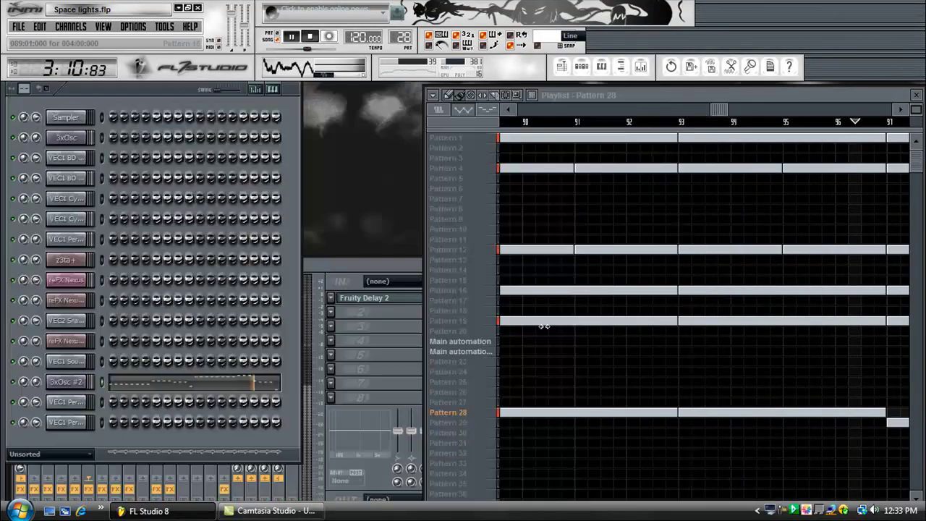
- Show Pattern 29's channel contents and Pattern 26's full step sequence in the channel rack, and return to the playlist
left_click(453, 425)
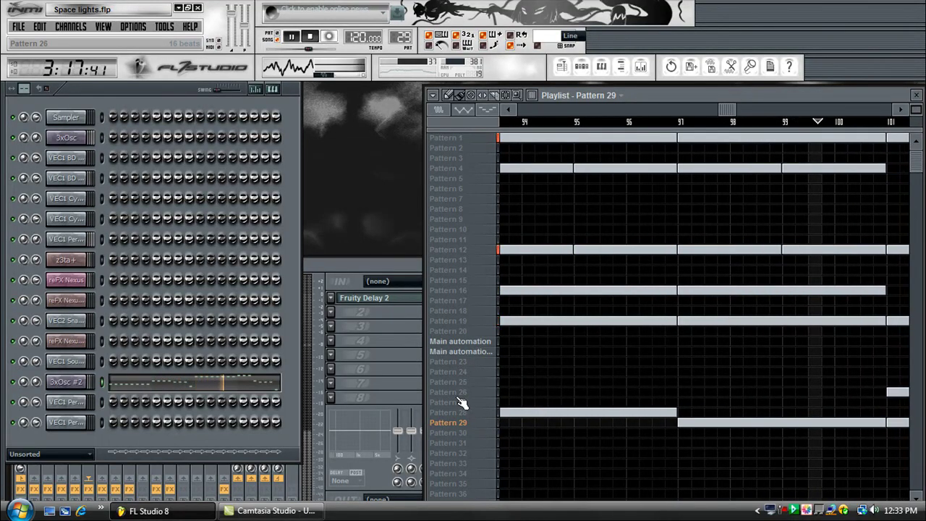
left_click(459, 396)
left_click_drag(718, 134, 752, 111)
left_click(751, 112)
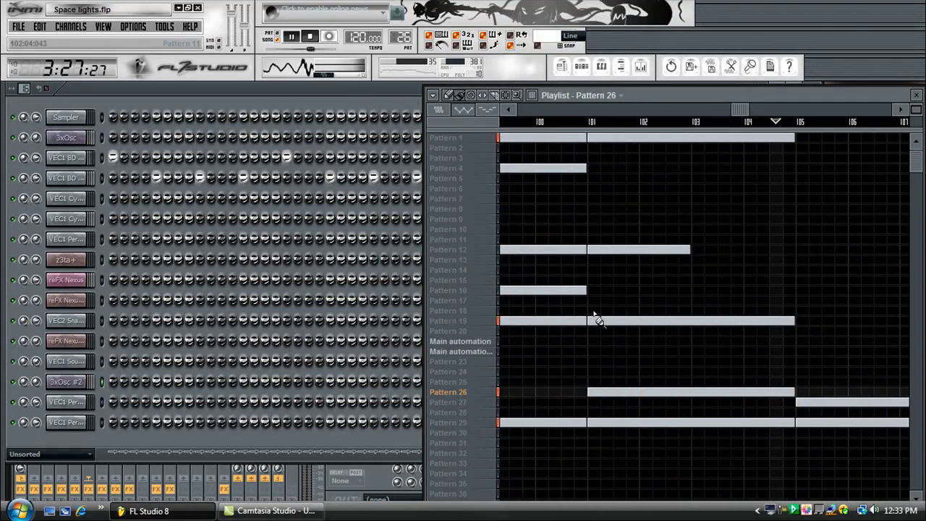
- Show Pattern 28's channel contents and Pattern 27's full step sequence in the channel rack, and bring the playlist back
left_click(449, 412)
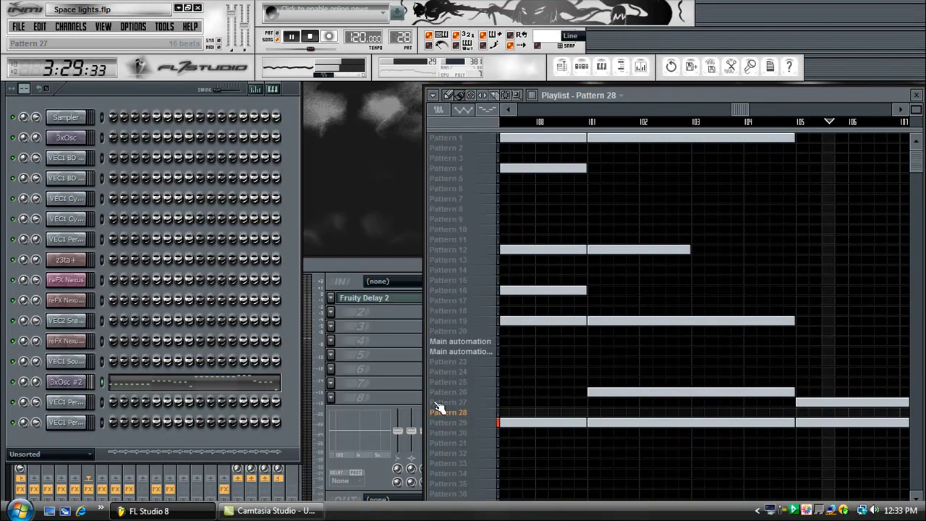
left_click(443, 403)
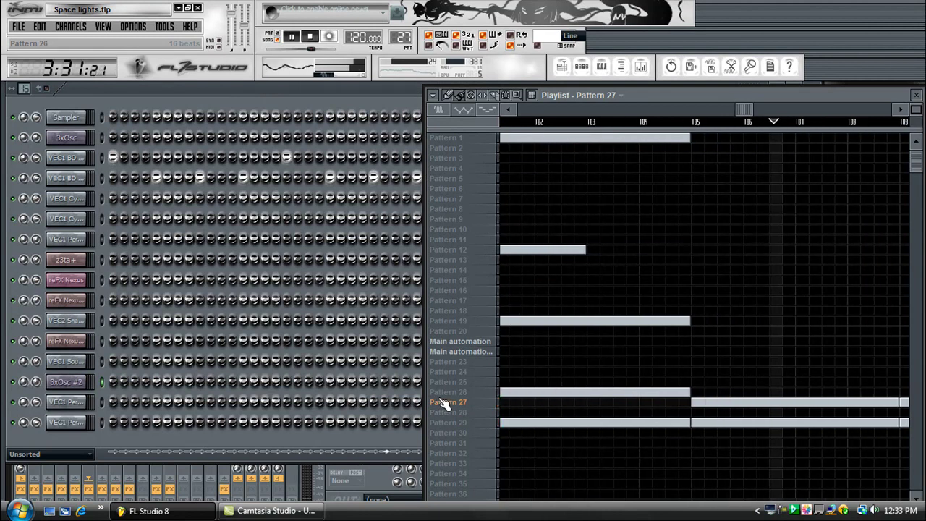
left_click(246, 443)
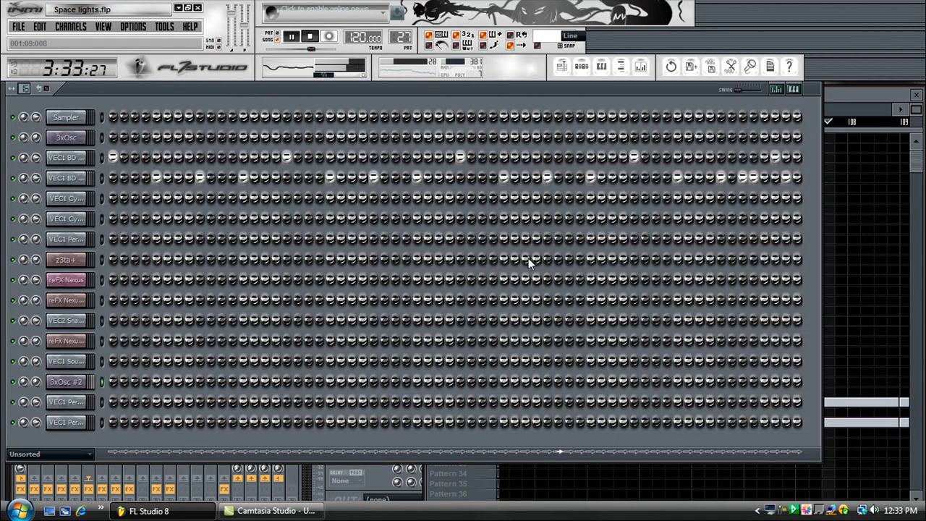
left_click(855, 92)
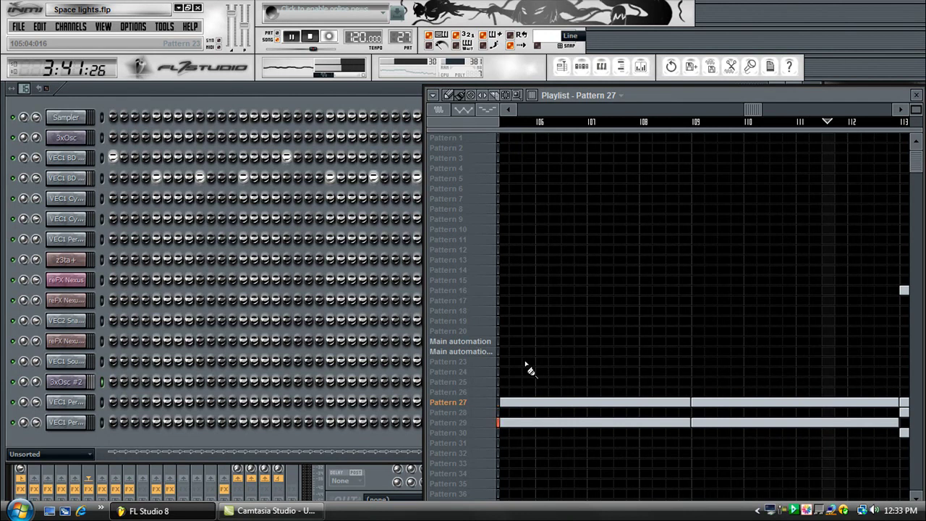
- Show the channel contents of Patterns 30, 28 and 16
left_click(467, 433)
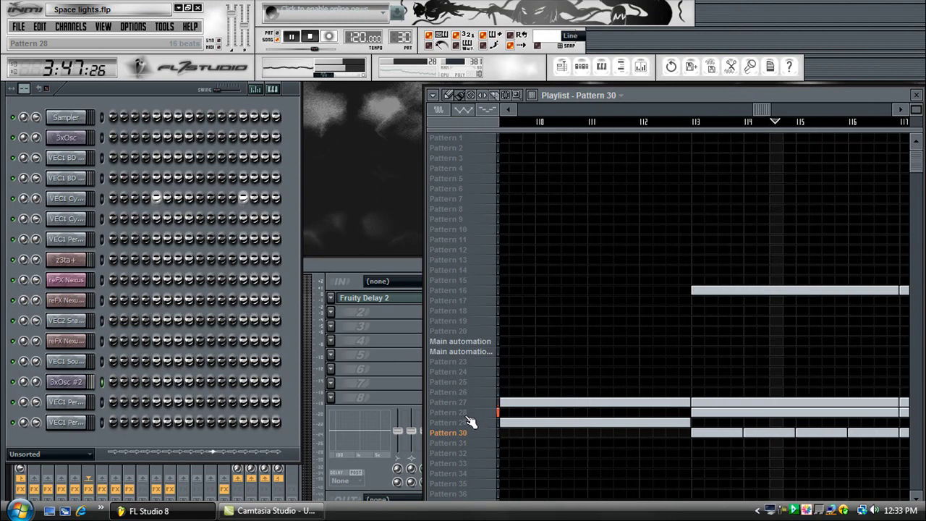
left_click(466, 415)
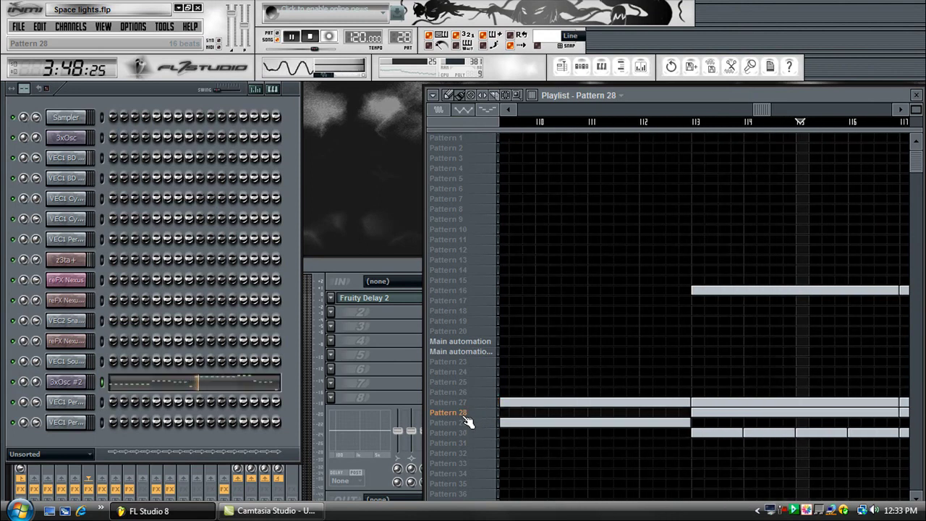
left_click(467, 291)
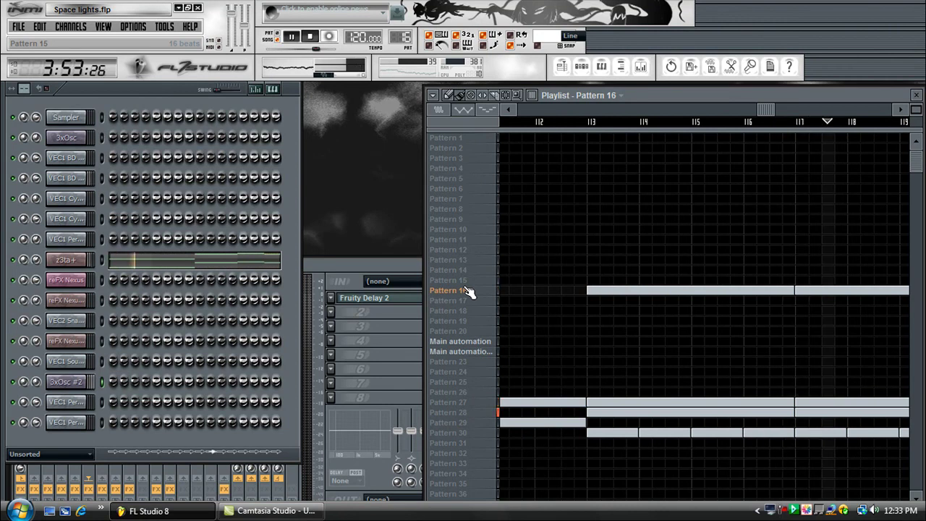
- Bring the mixer into view and show the effect slots of the Master, 3xOsc and two VEC1 BD Clubby tracks
left_click(337, 264)
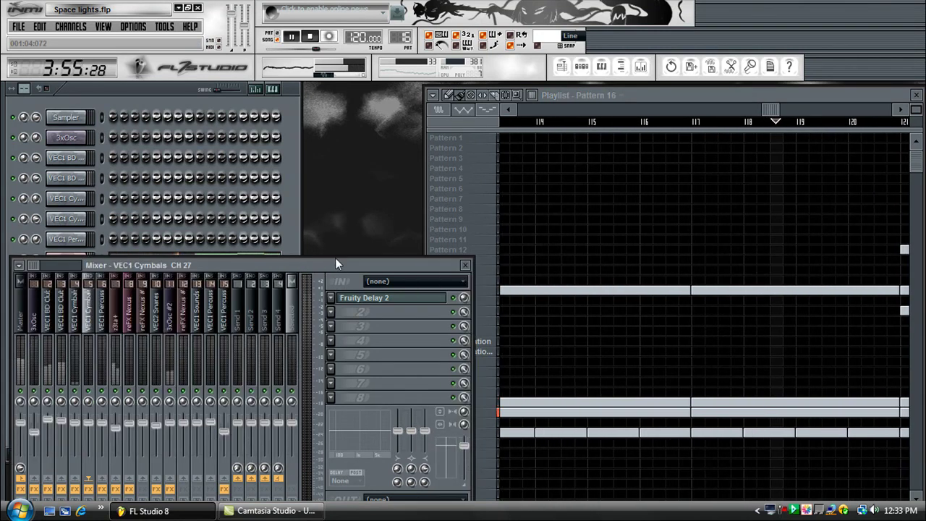
left_click(25, 310)
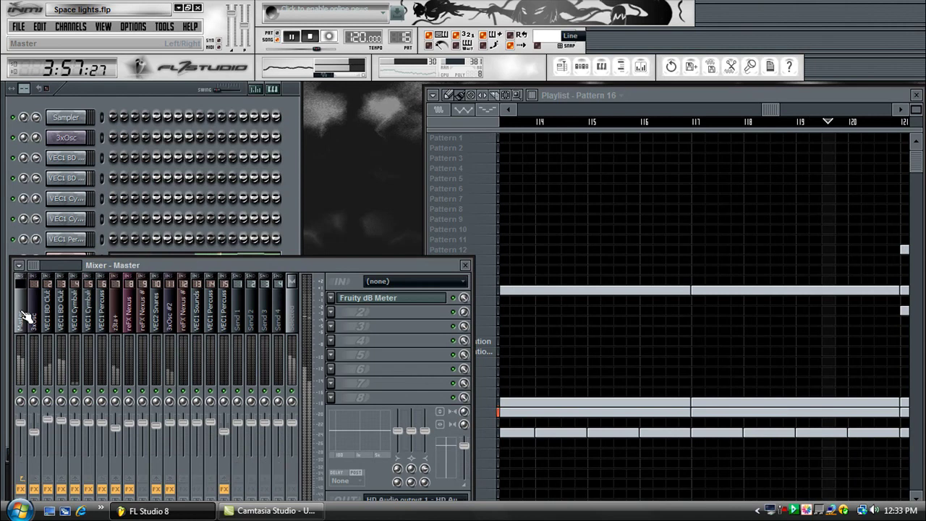
mouse_move(187, 262)
left_mouse_down()
mouse_move(192, 248)
mouse_move(182, 253)
left_mouse_up()
left_click(29, 307)
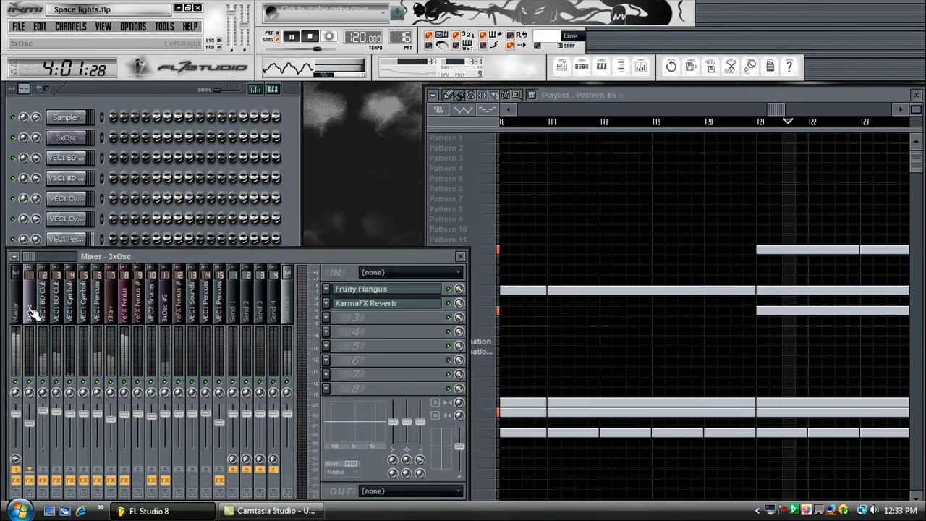
left_click(43, 311)
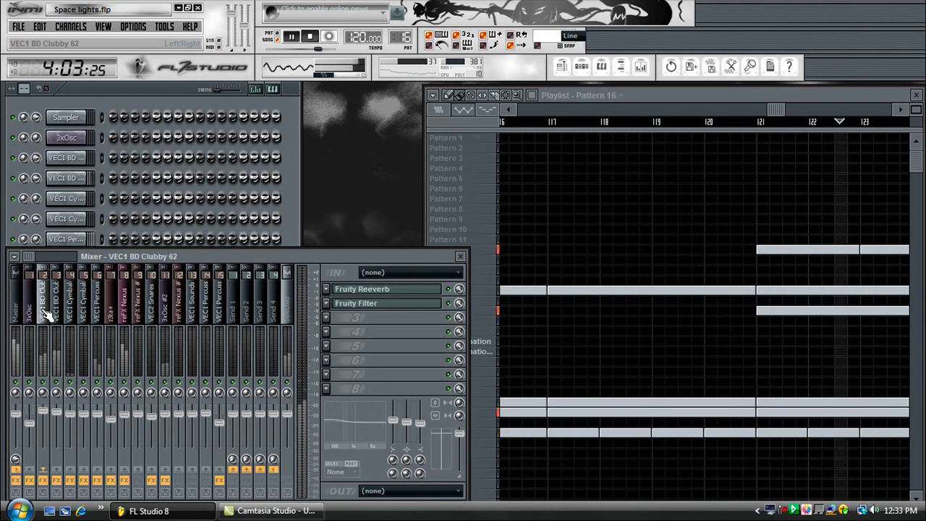
left_click(57, 318)
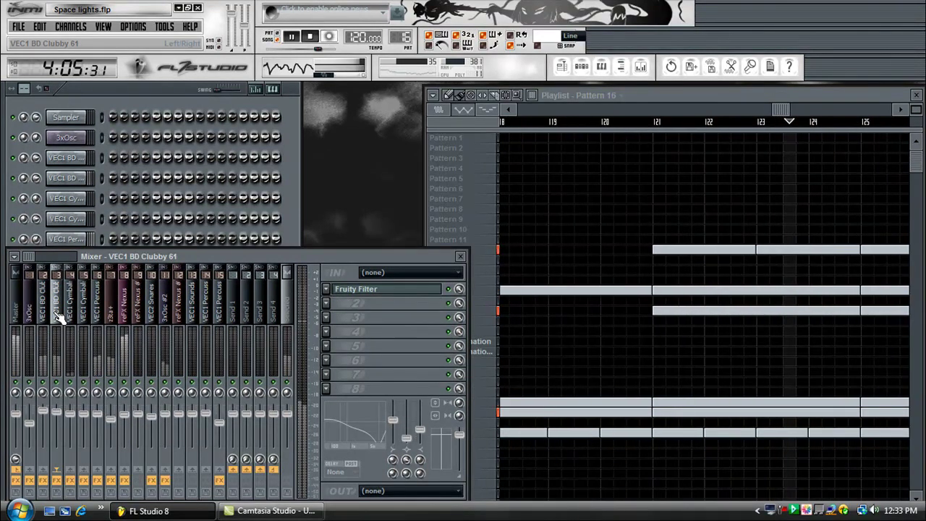
- Show the mixer effect slots of the VEC1 Cymbals RD 22, z3ta+, reFX Nexus #2, VEC2 Snares 020 and reFX Nexus #3 tracks
left_click(74, 309)
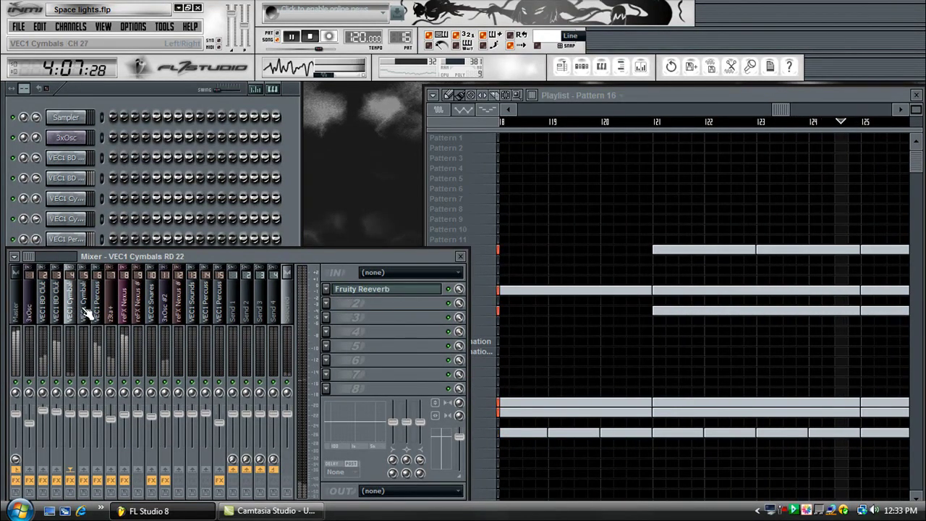
left_click(101, 313)
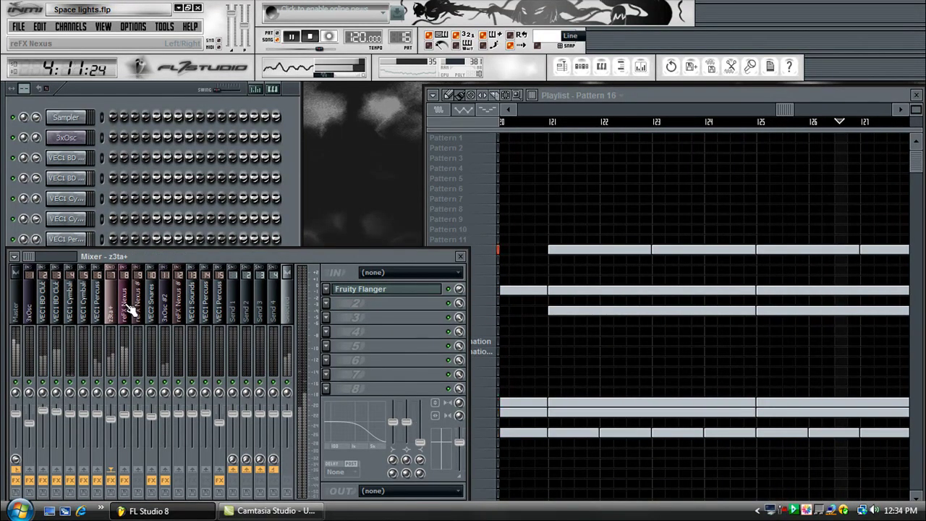
left_click(128, 311)
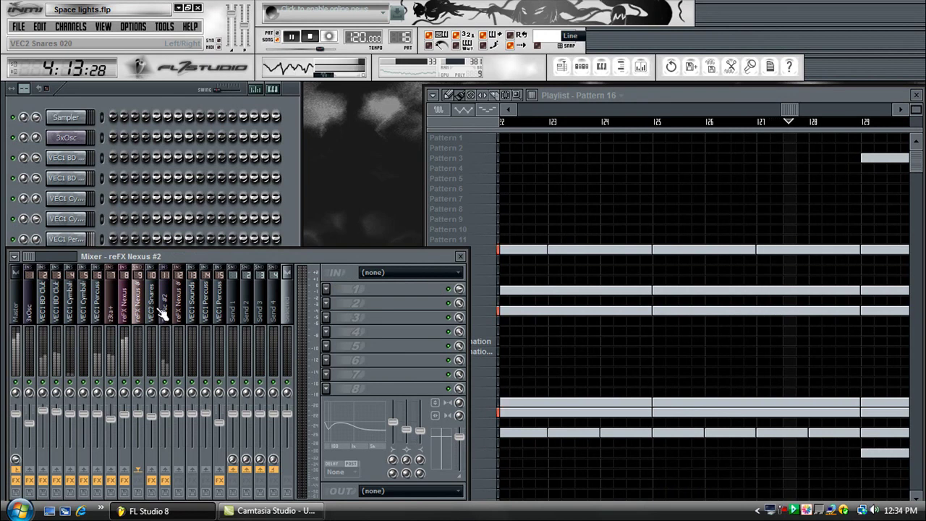
left_click(155, 311)
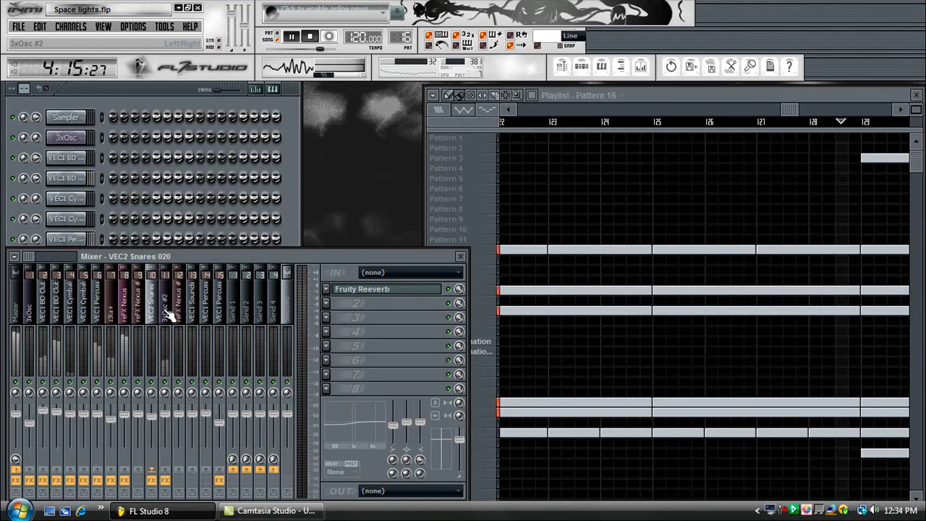
left_click(179, 311)
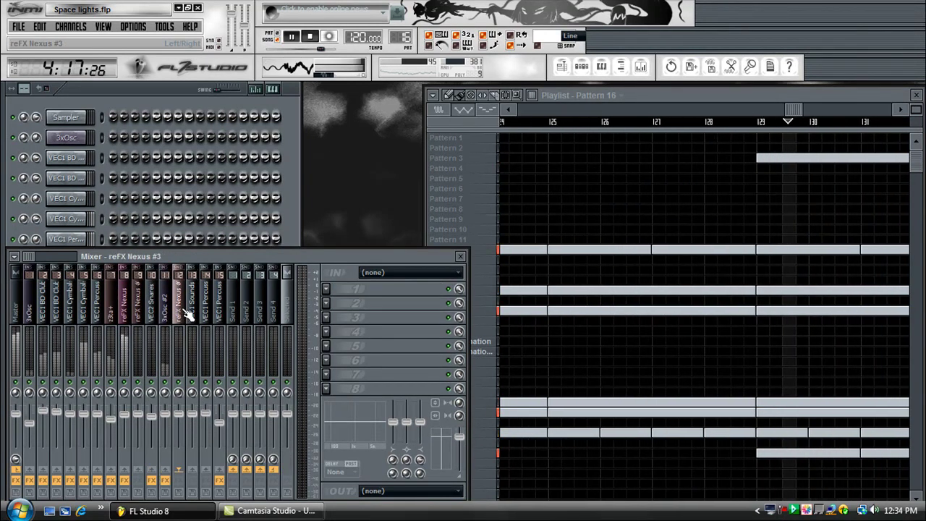
- Return to the playlist and examine Pattern 32's full step sequence in the channel rack
left_click(677, 95)
left_click(460, 454)
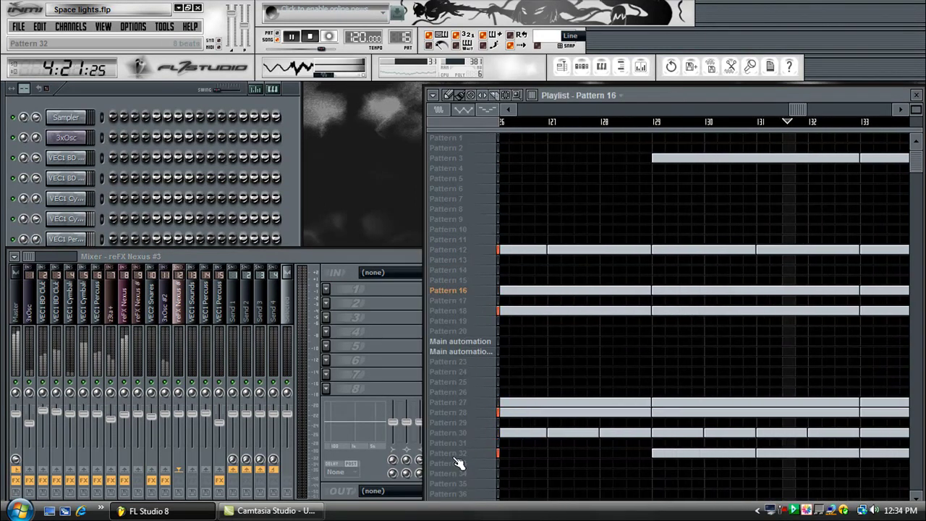
left_click(276, 86)
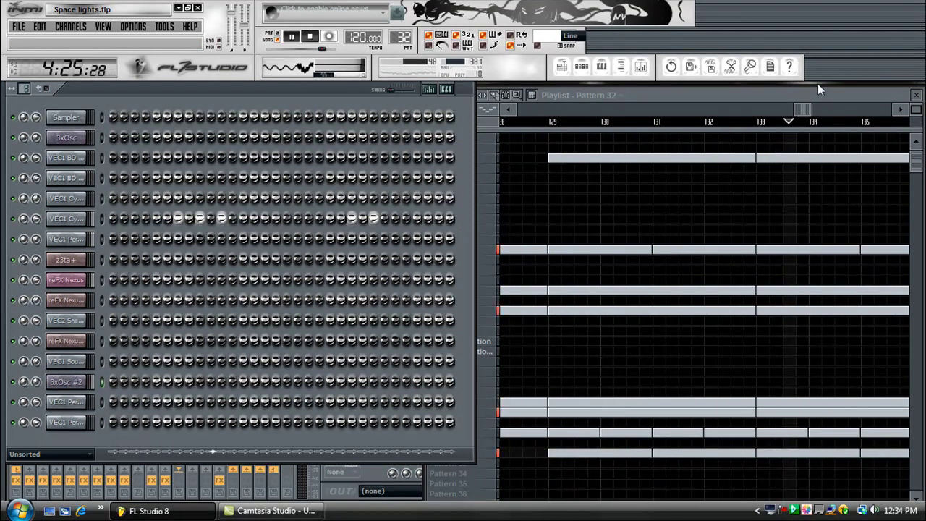
left_click(491, 440)
- Show the channel contents of Patterns 28 and 25, Main automation #2 and Pattern 19
left_click(461, 414)
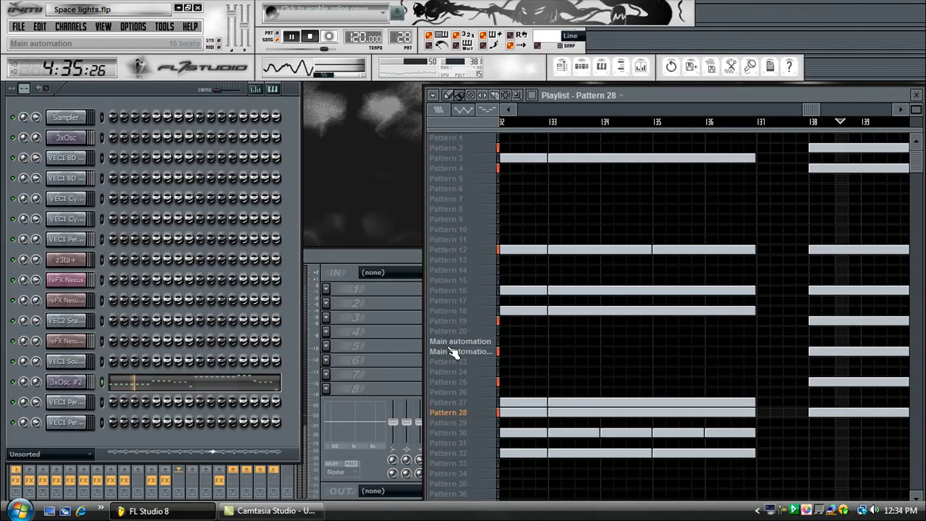
left_click(468, 387)
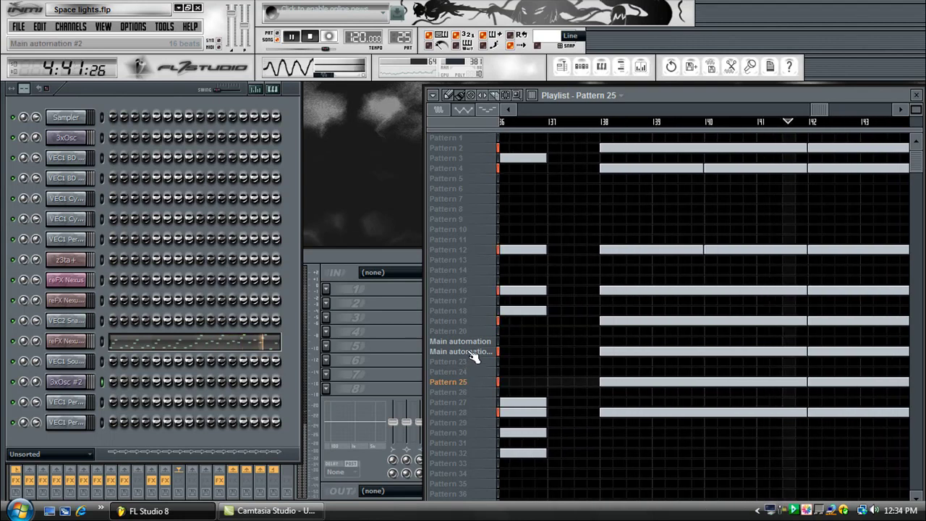
left_click(470, 352)
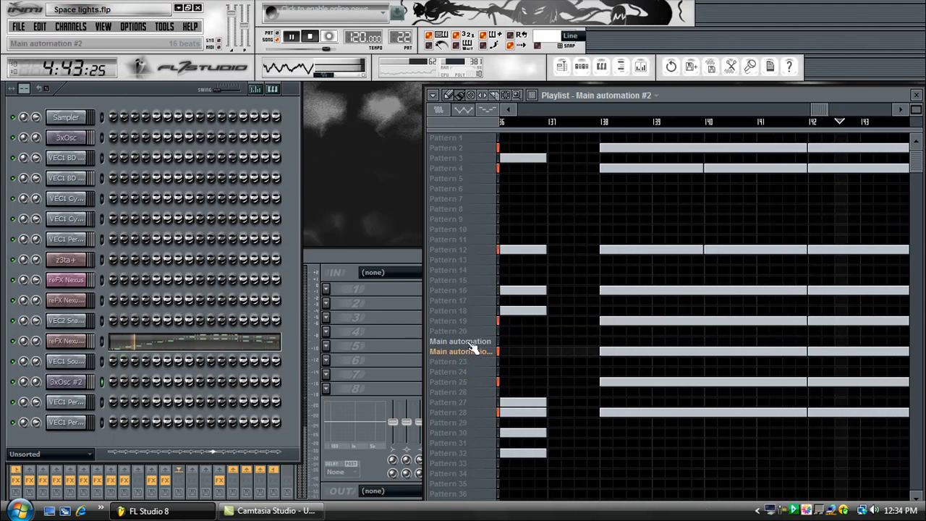
left_click(466, 321)
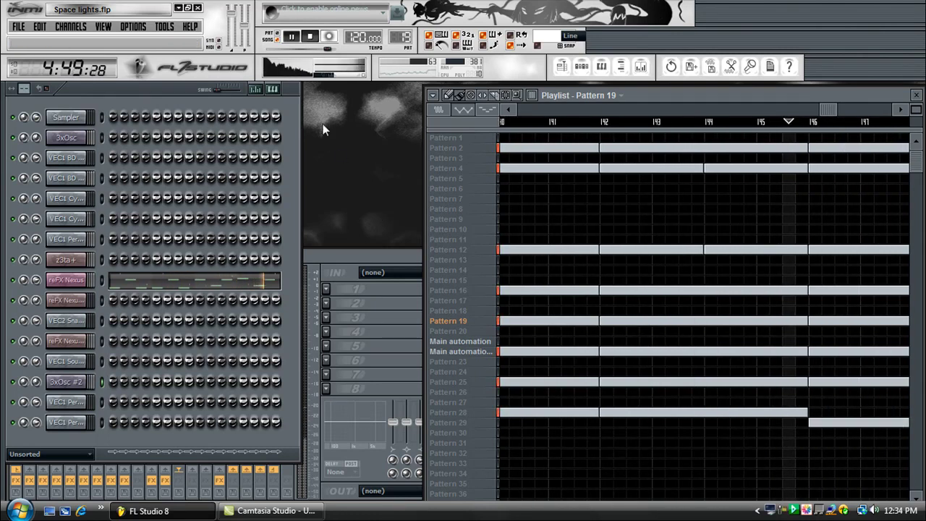
- Set the output monitor's display to the Long oscilloscope view
left_click(297, 66)
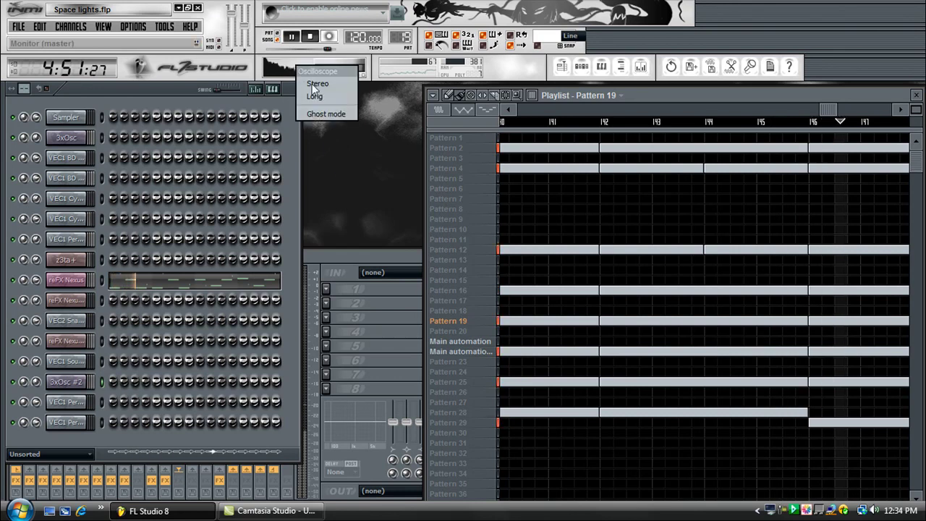
left_click(317, 97)
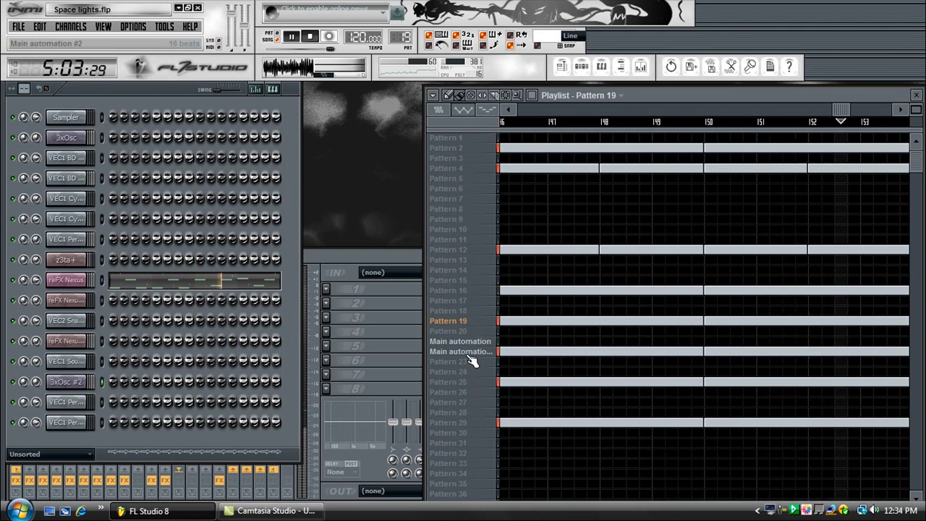
- Briefly bring up the mixer, return to the playlist and show the channel contents of Patterns 16, 25 and 35
left_click(357, 258)
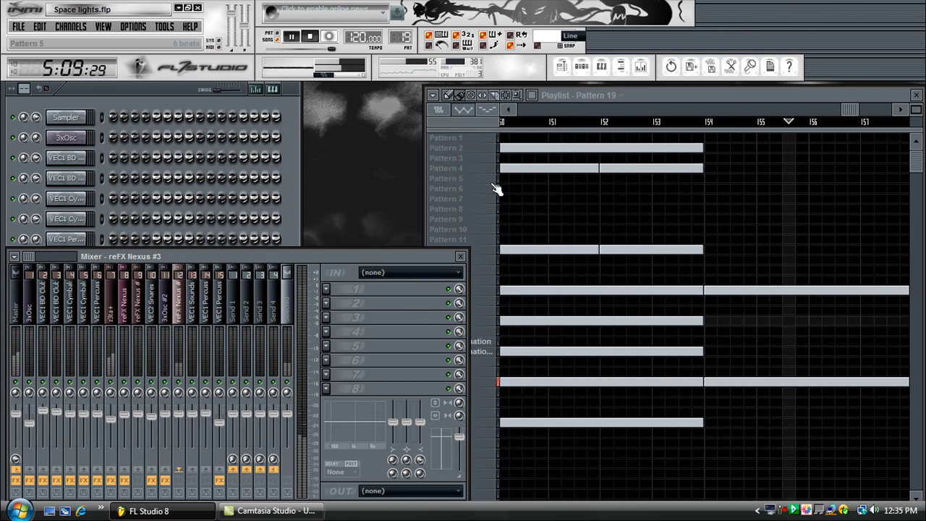
left_click(701, 91)
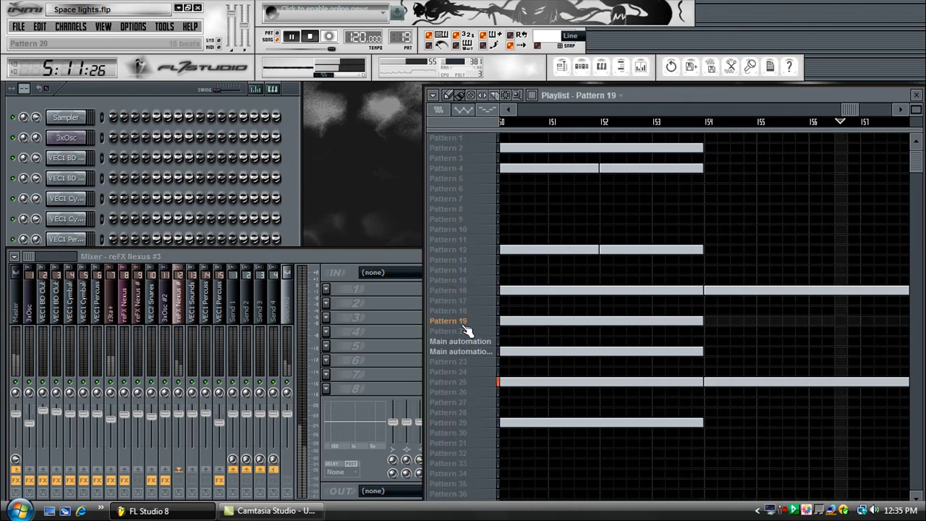
left_click(463, 296)
left_click(288, 169)
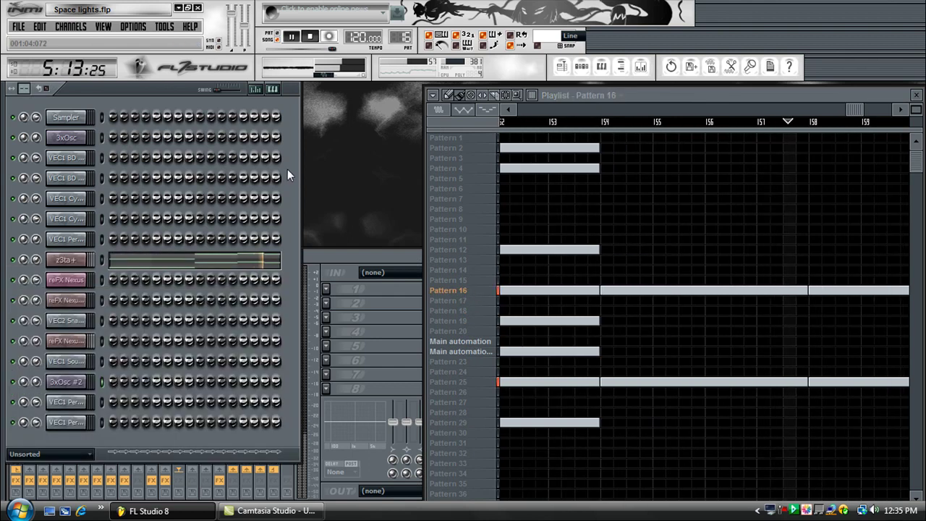
left_click(448, 382)
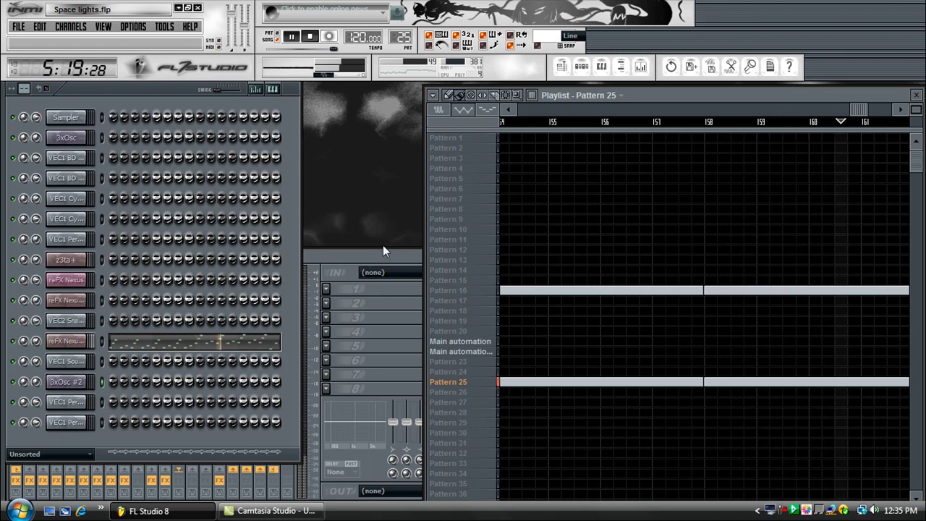
left_click(456, 484)
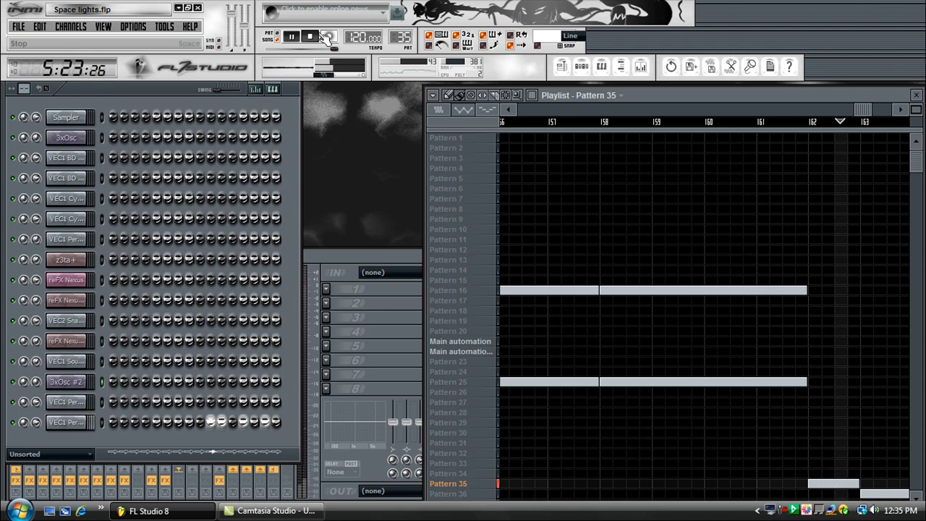